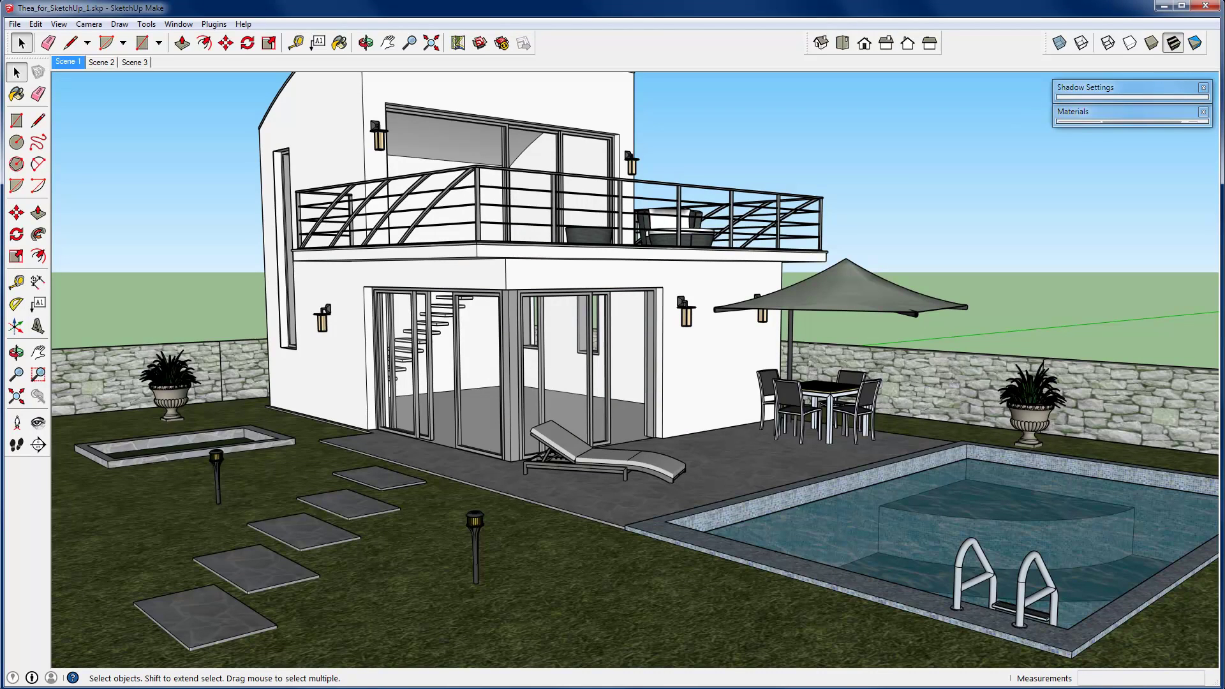
Show the Thea for SketchUp toolbar from the Plugins menu and dock it at the top
{"action": "left_click", "coordinate": [213, 24]}
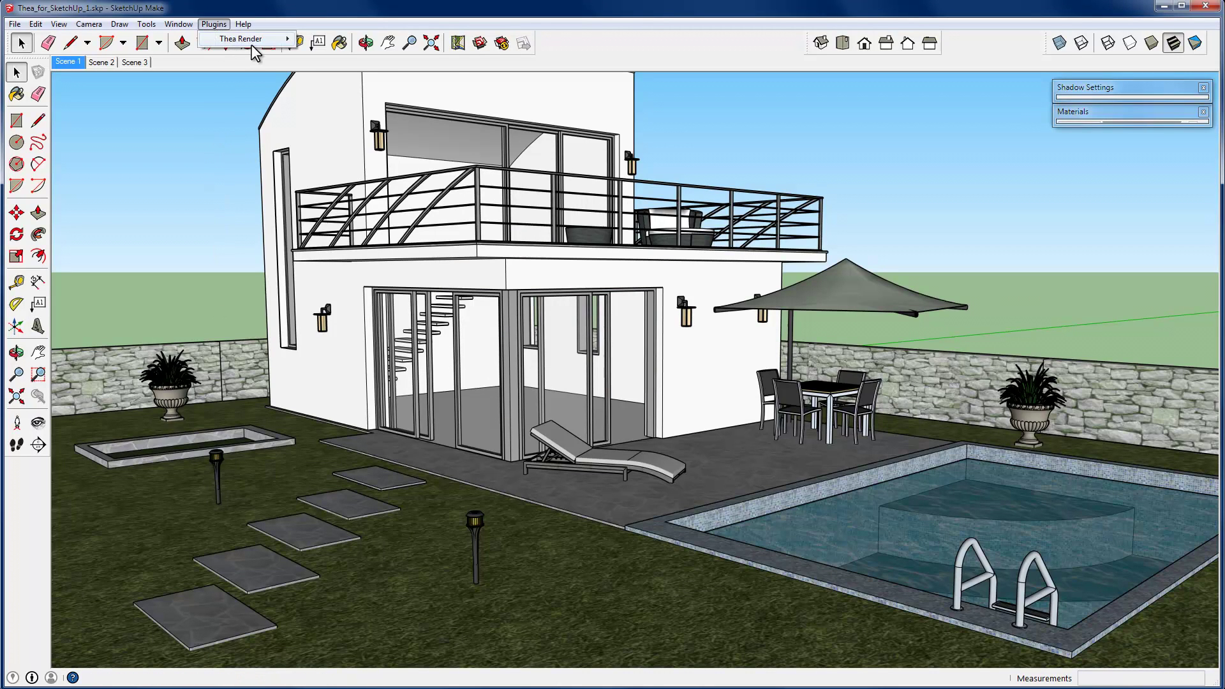
{"action": "mouse_move", "coordinate": [273, 42]}
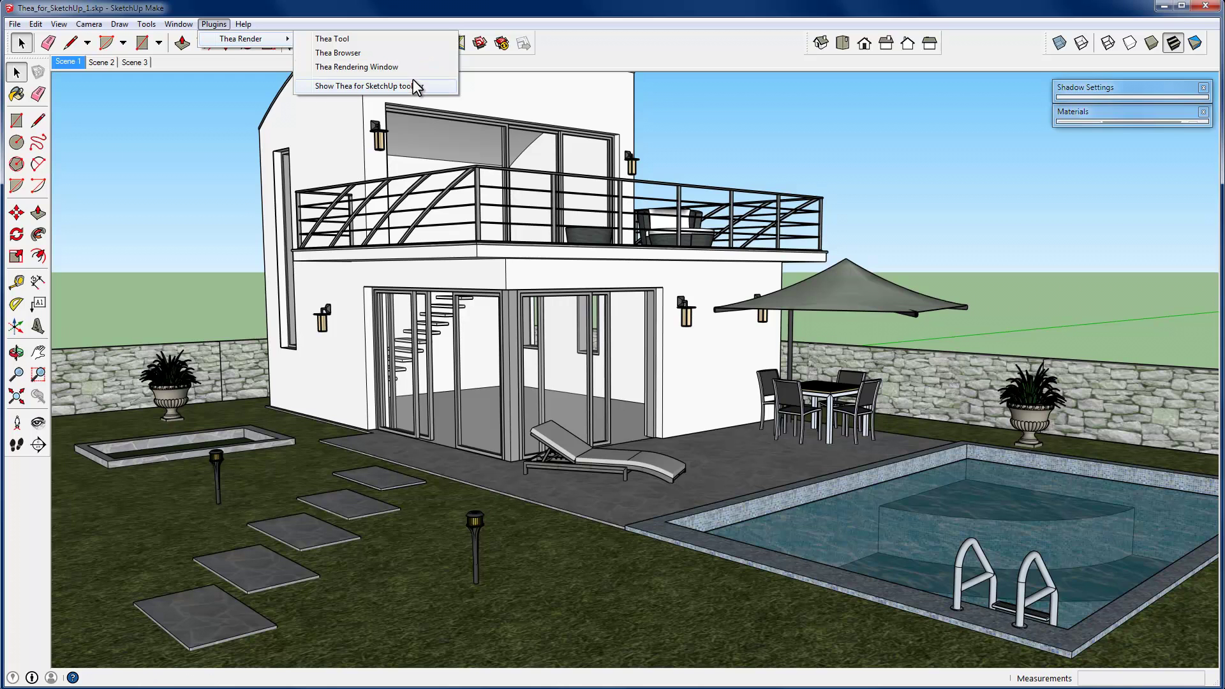
{"action": "left_click", "coordinate": [375, 86]}
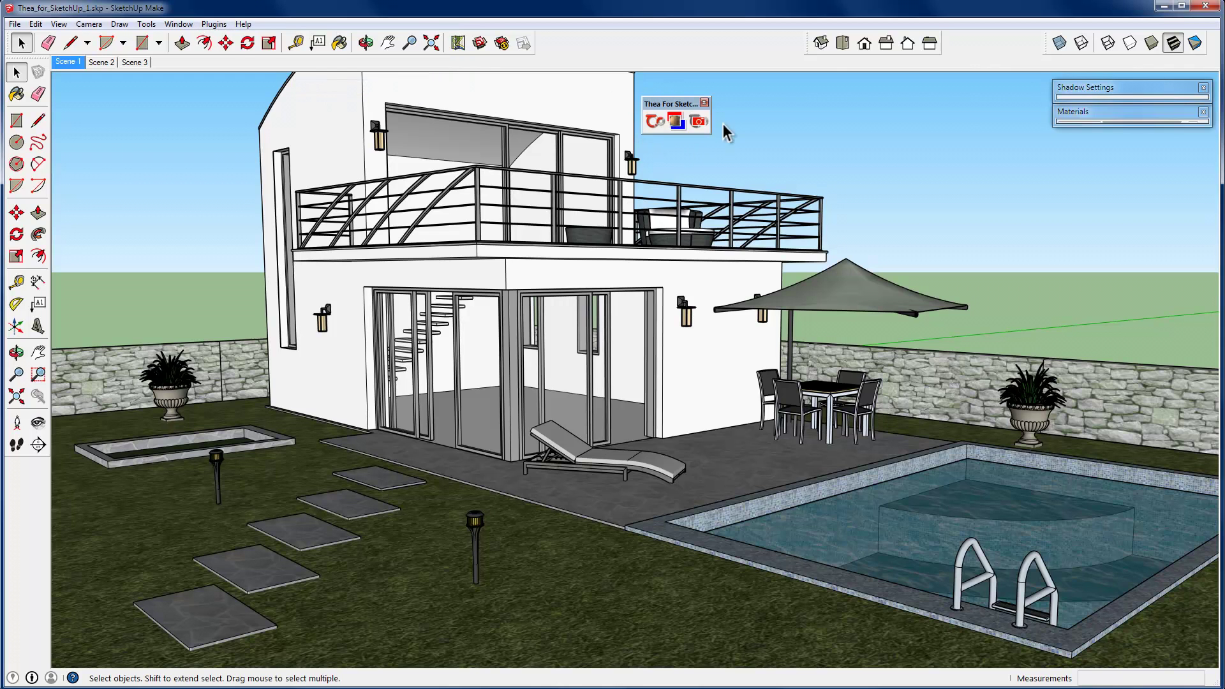
{"action": "left_click_drag", "start_coordinate": [666, 106], "coordinate": [668, 63]}
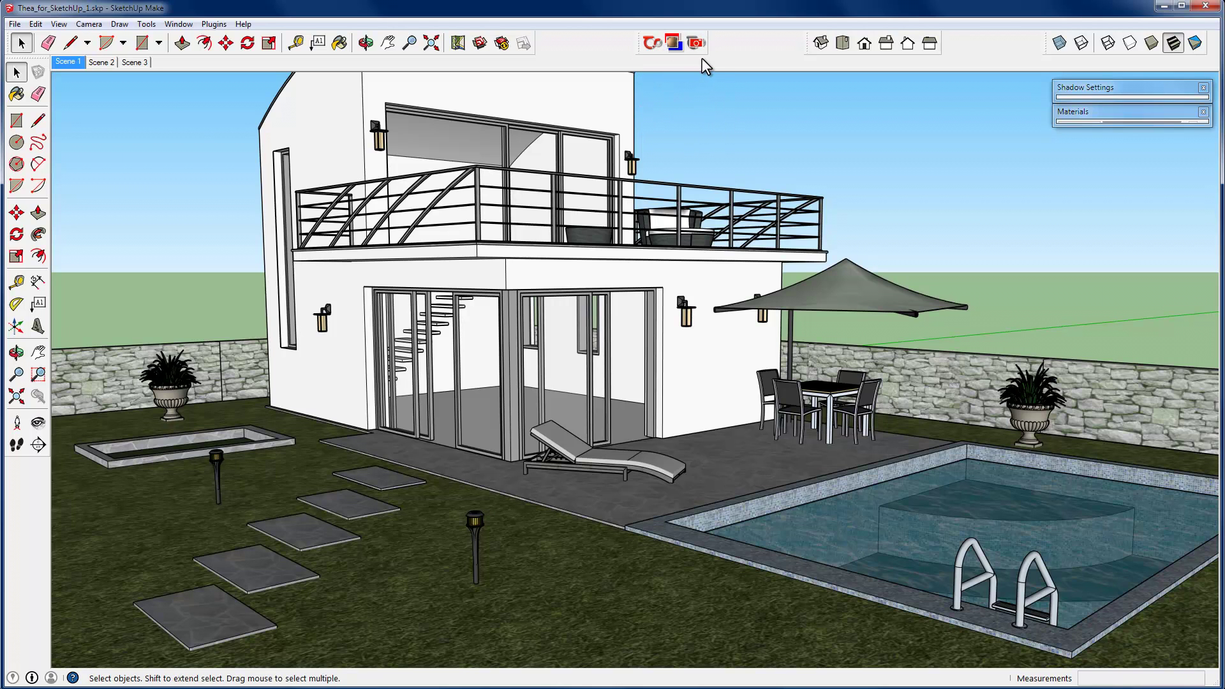
Confirm Thea For SketchUp is ticked in the View > Toolbars list, then close it
{"action": "left_click", "coordinate": [58, 23]}
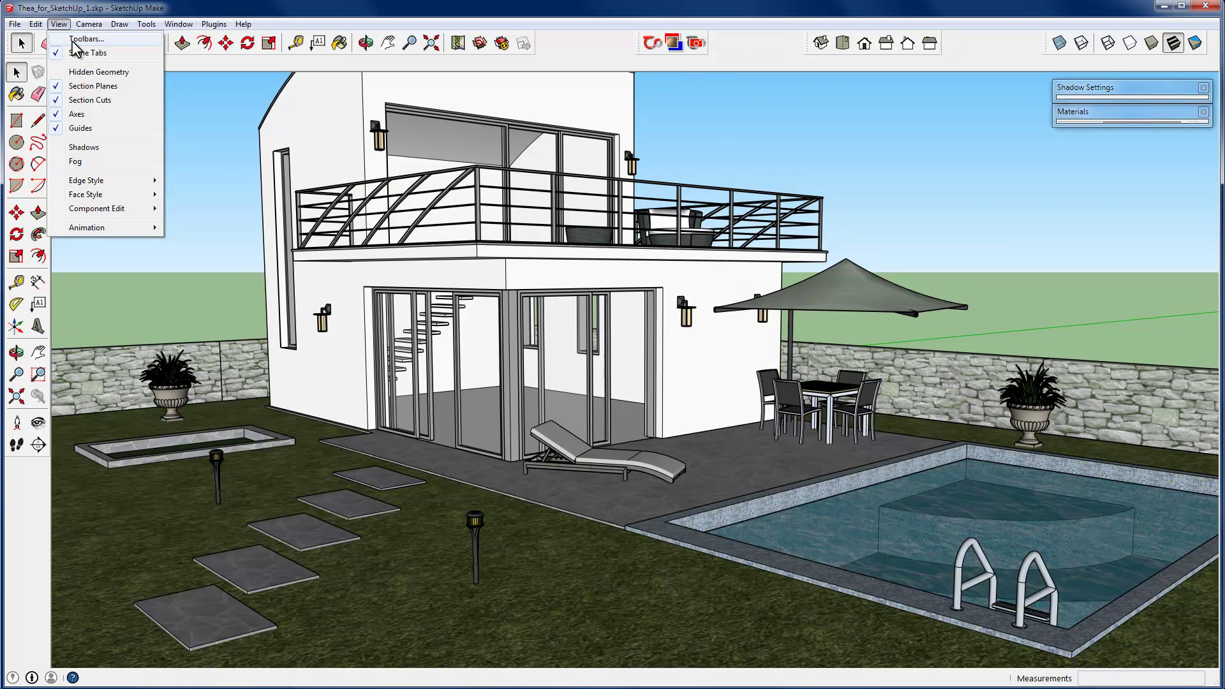
{"action": "left_click", "coordinate": [75, 39]}
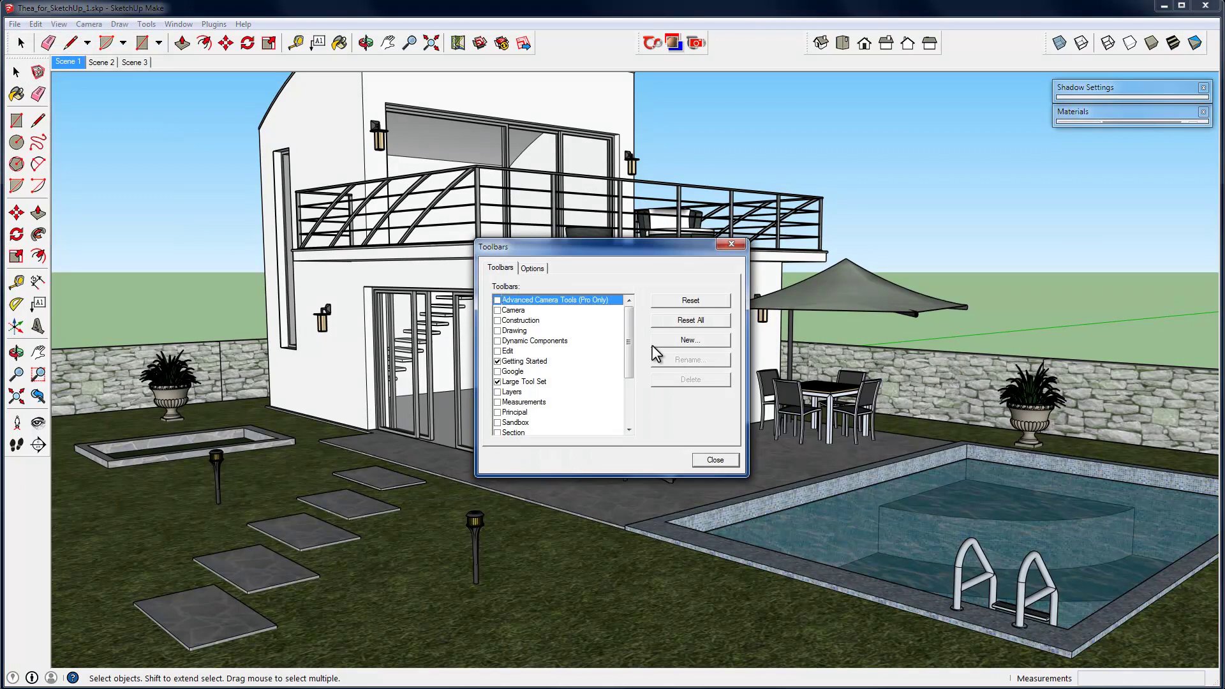
{"action": "left_click_drag", "start_coordinate": [629, 347], "coordinate": [638, 445]}
{"action": "left_click", "coordinate": [557, 403]}
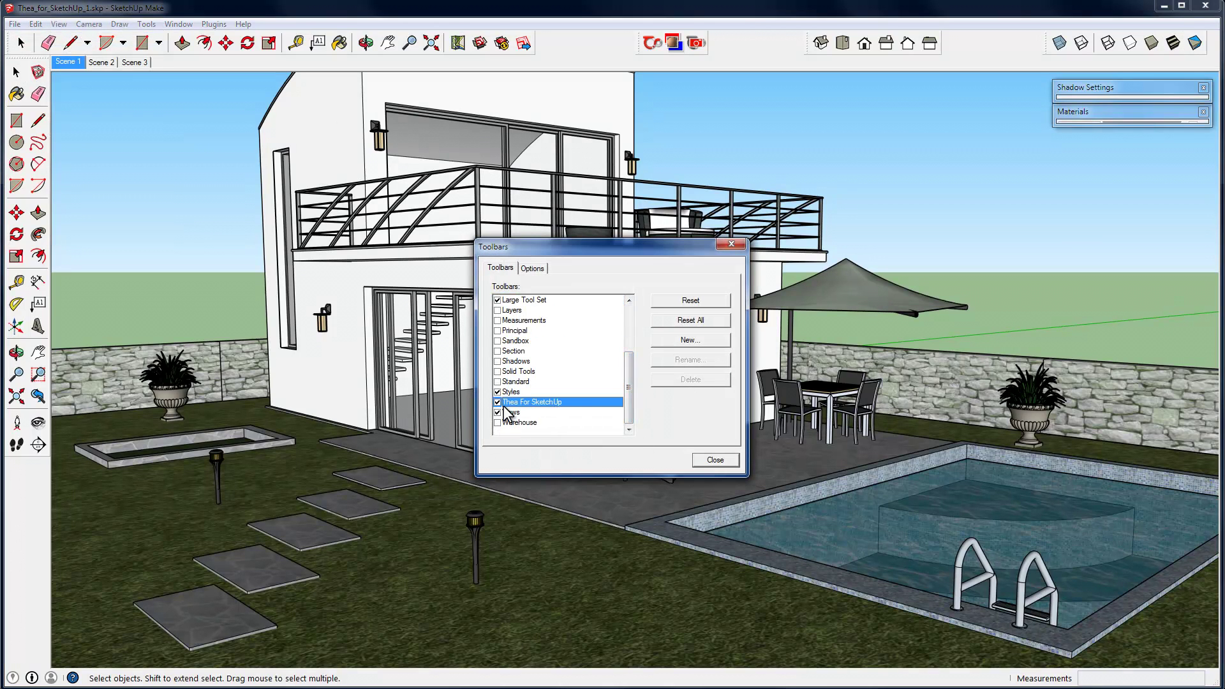
{"action": "left_click", "coordinate": [714, 460]}
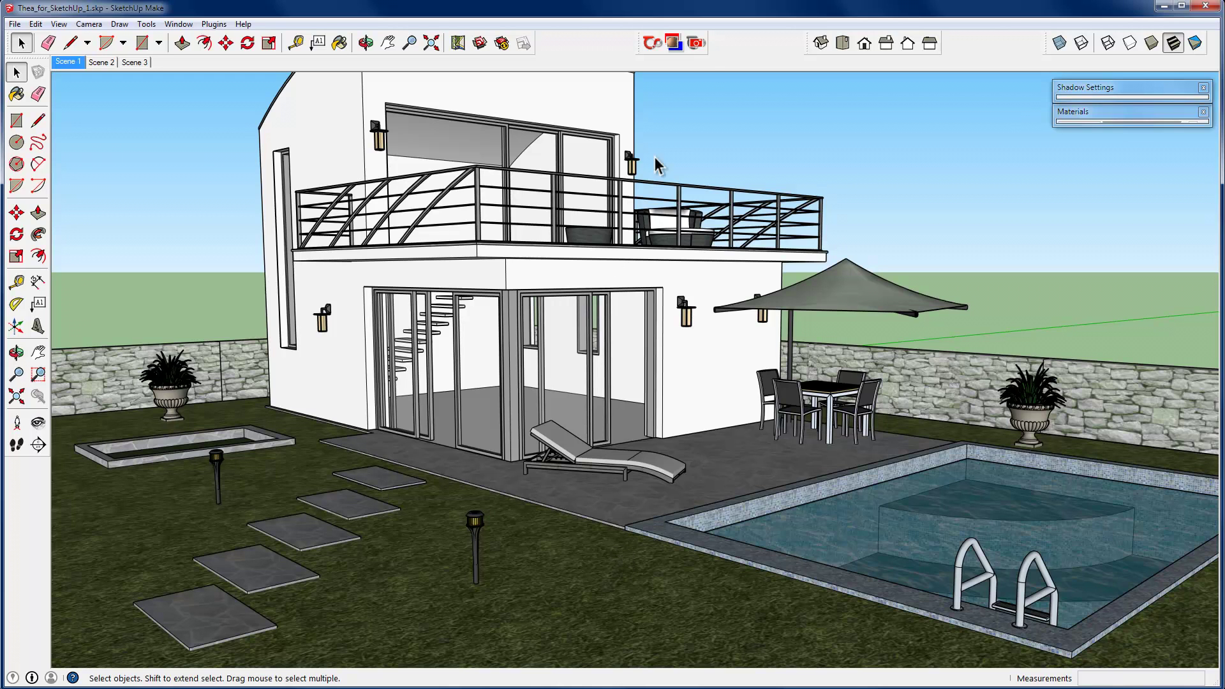
Open the Thea Render window and keep IR-Presto (AO) as the render mode
{"action": "left_click", "coordinate": [695, 44]}
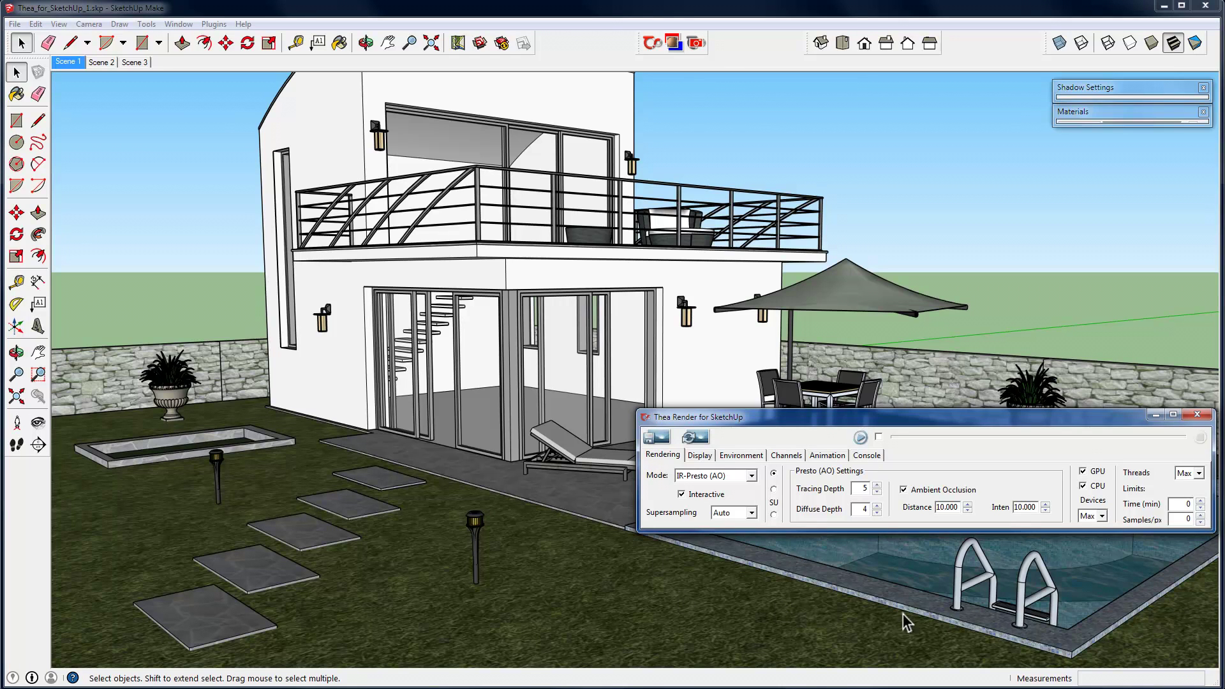
{"action": "left_click", "coordinate": [751, 476]}
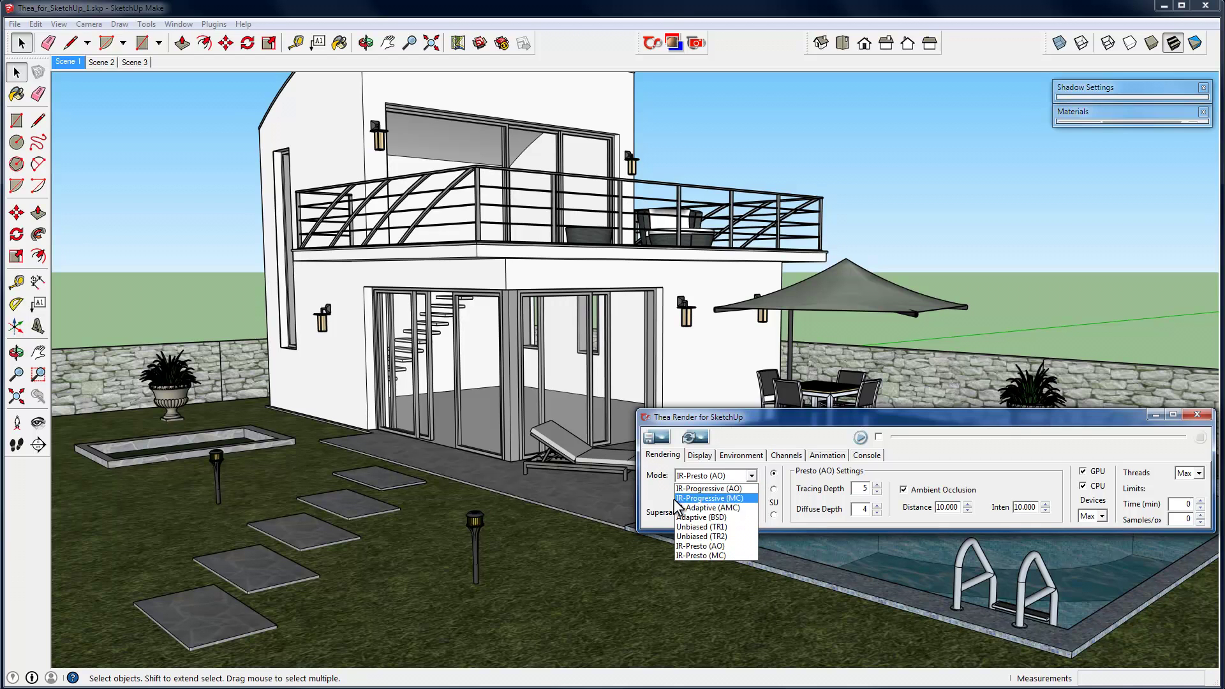
{"action": "left_click", "coordinate": [682, 546]}
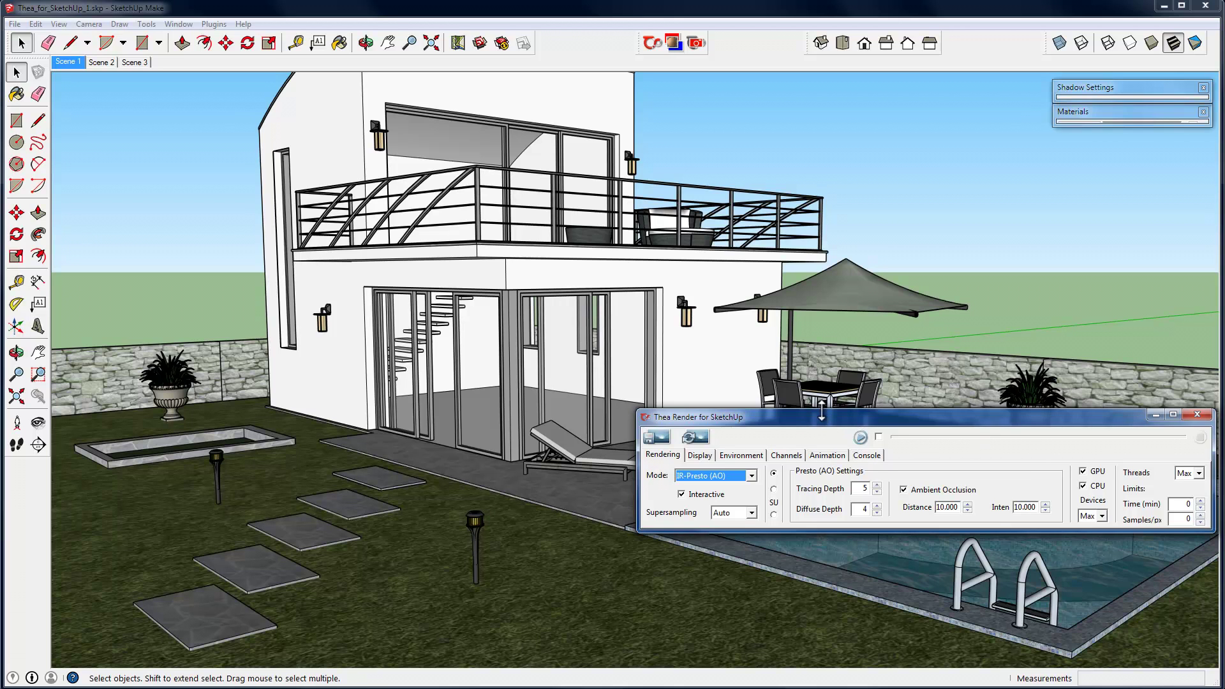
Set the render output to the SU window option after trying overlay blending
{"action": "mouse_move", "coordinate": [817, 411]}
{"action": "left_mouse_down"}
{"action": "mouse_move", "coordinate": [817, 104]}
{"action": "mouse_move", "coordinate": [817, 412]}
{"action": "left_mouse_up"}
{"action": "left_click", "coordinate": [774, 489]}
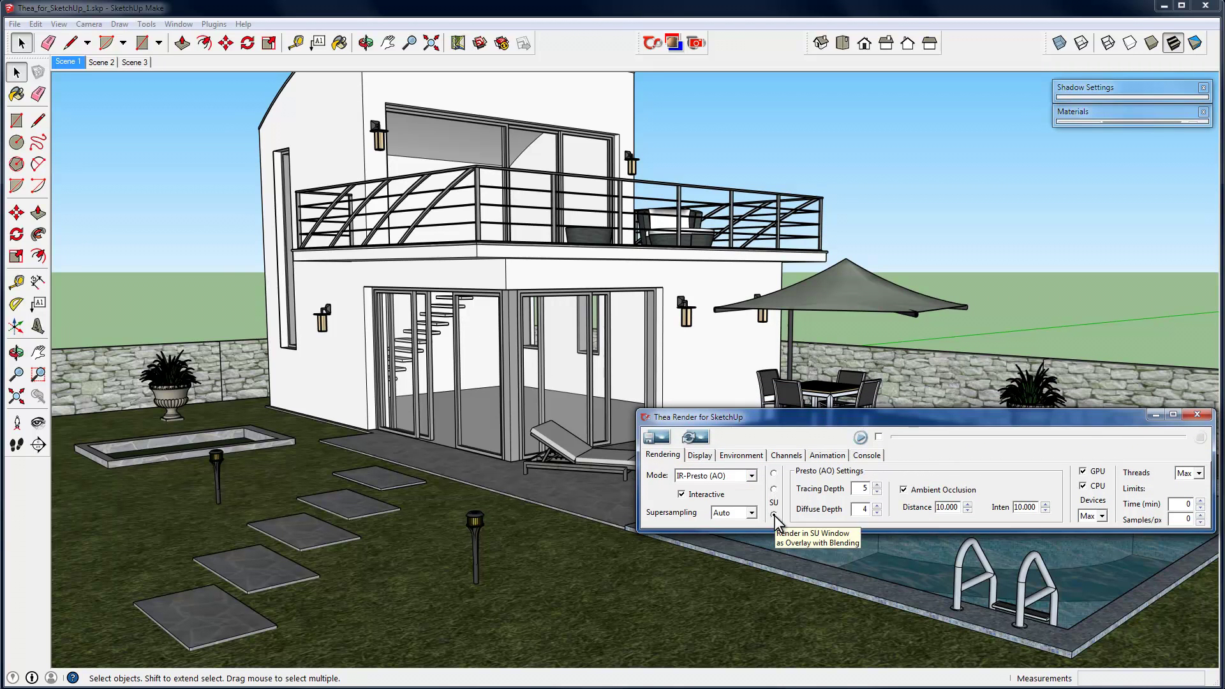
{"action": "left_click", "coordinate": [774, 515]}
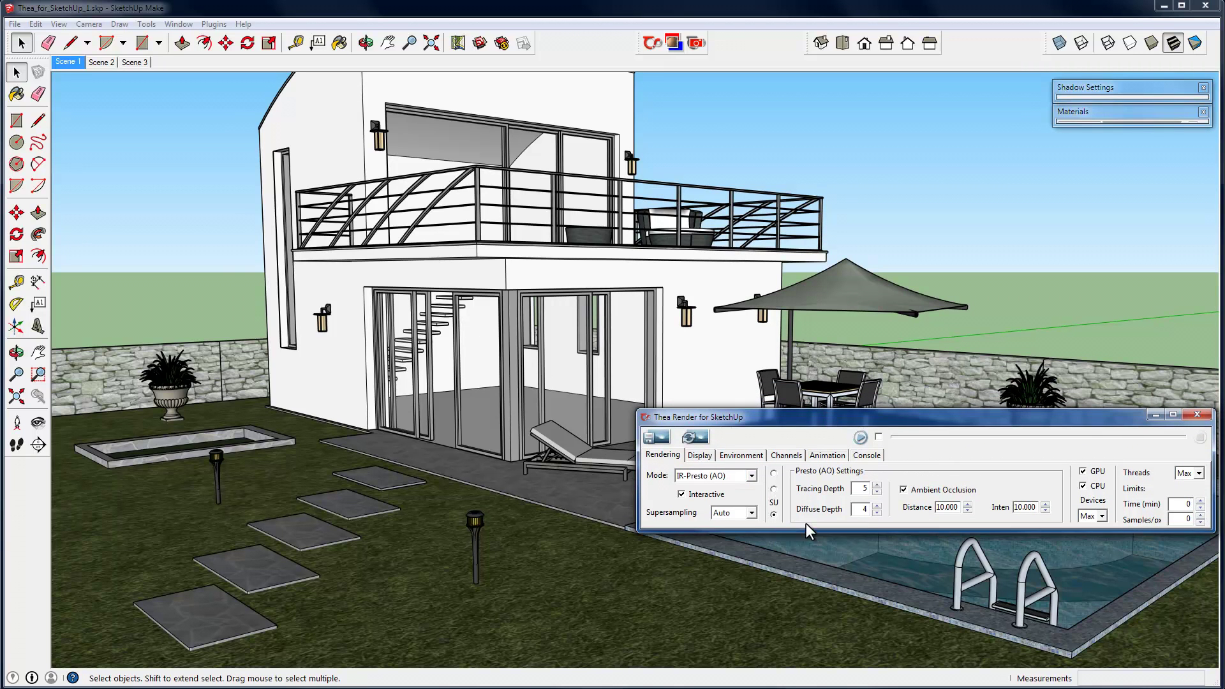
{"action": "left_click", "coordinate": [774, 489]}
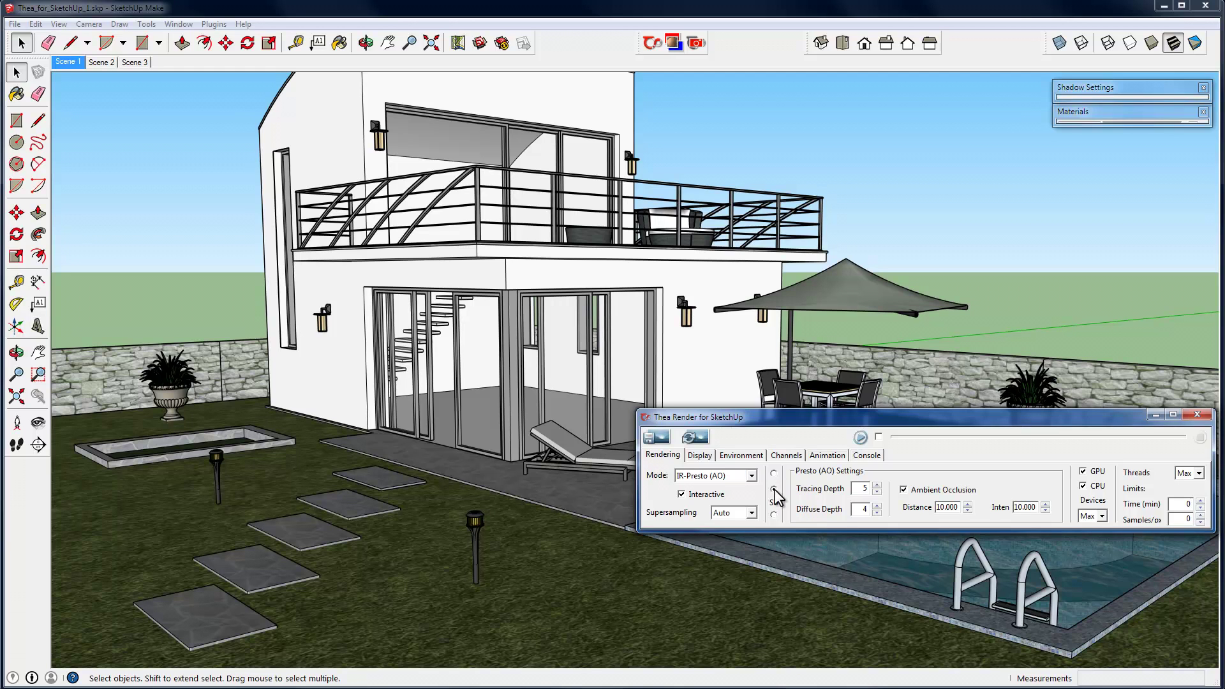
Start the interactive Thea render and move the shadow time earlier to about 11:22
{"action": "left_click", "coordinate": [860, 437]}
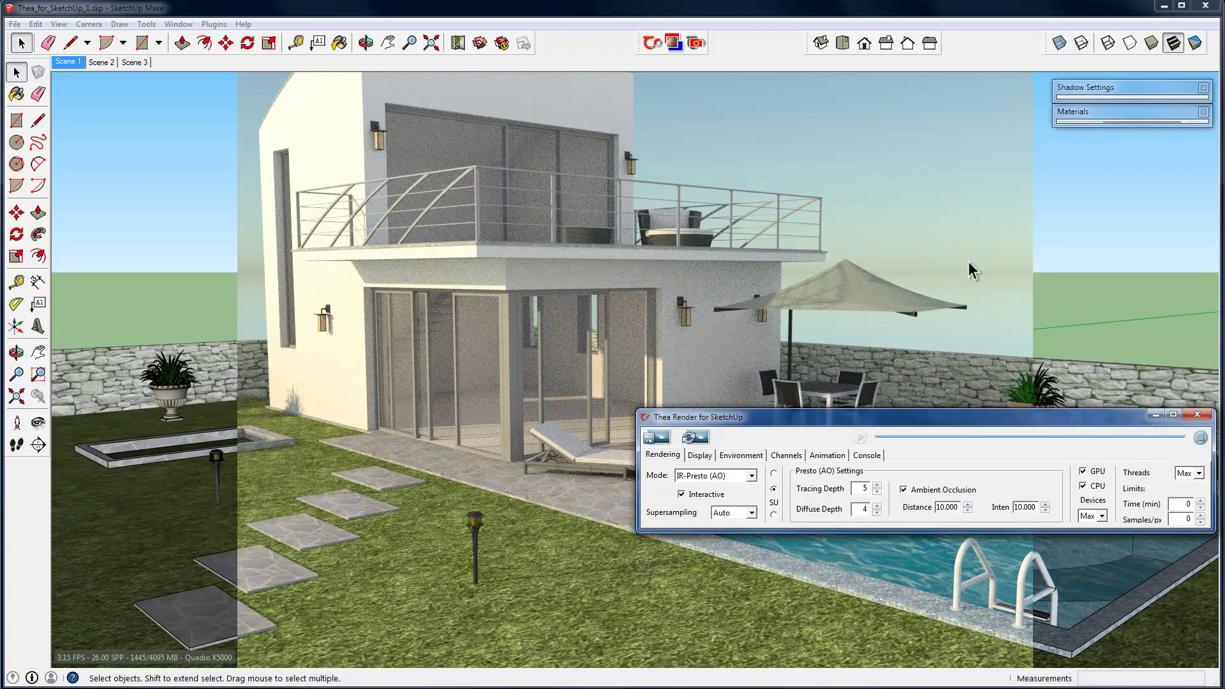
{"action": "left_click", "coordinate": [1096, 87]}
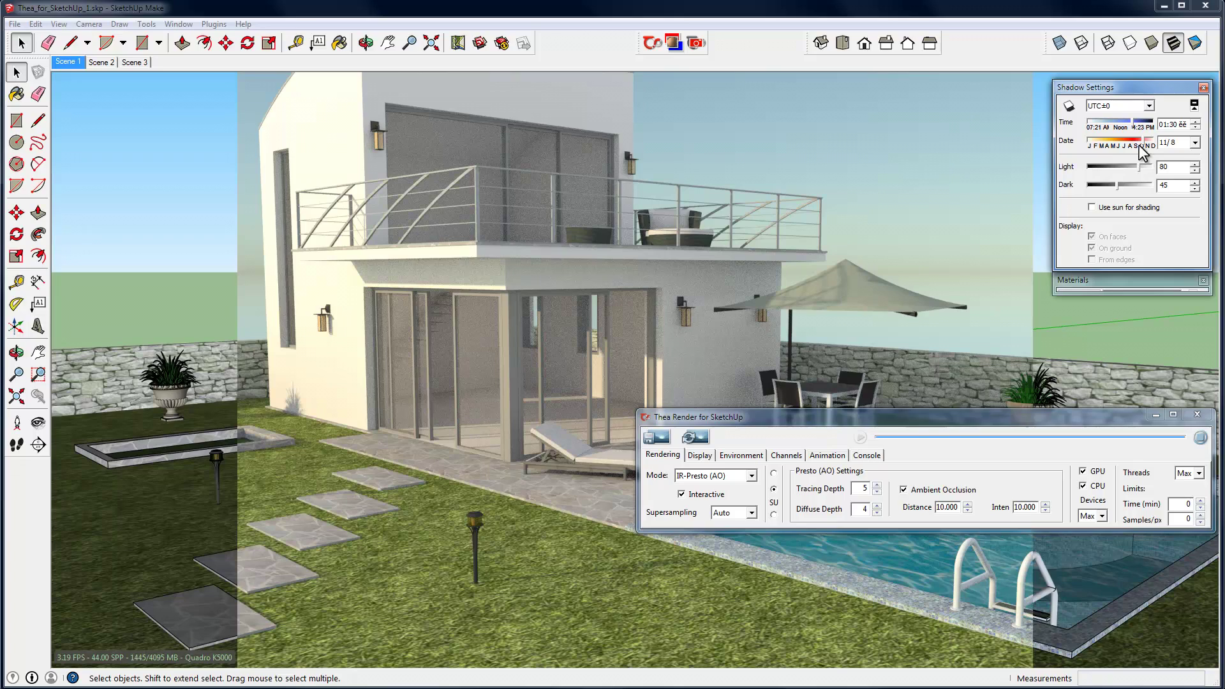
{"action": "left_click_drag", "start_coordinate": [1132, 124], "coordinate": [1118, 131]}
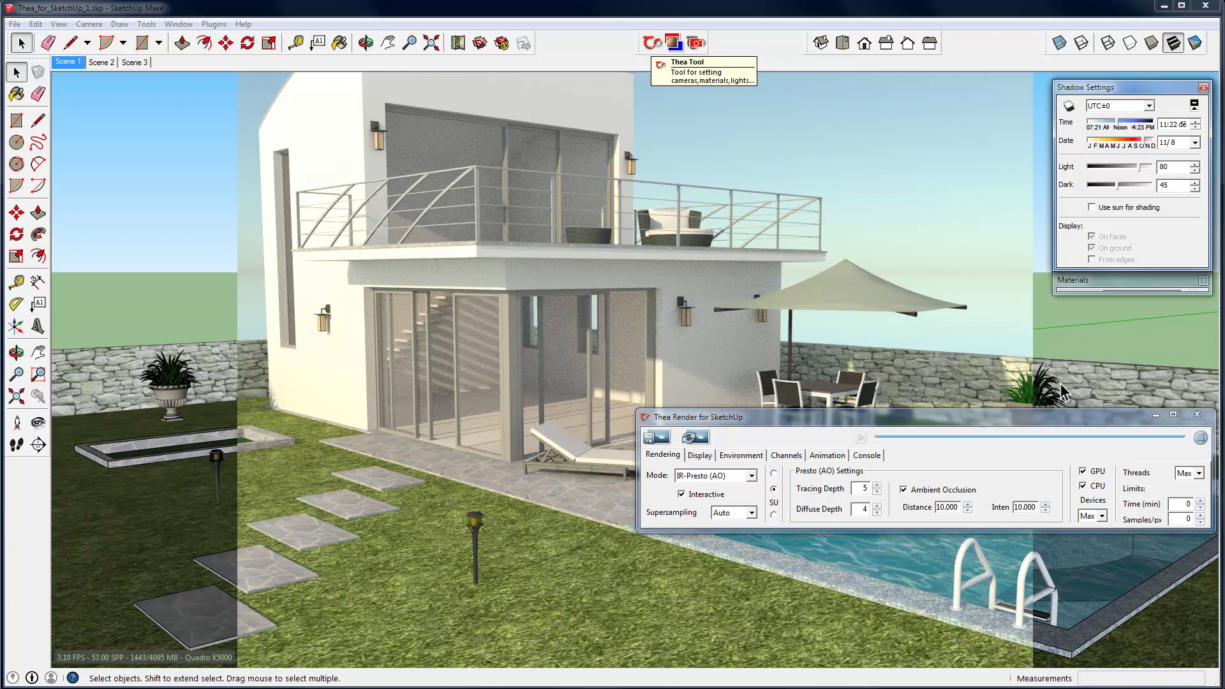
Stop the render and set the Thea Tool camera aspect ratio to 4:3 (800 × 600)
{"action": "left_click", "coordinate": [1200, 437]}
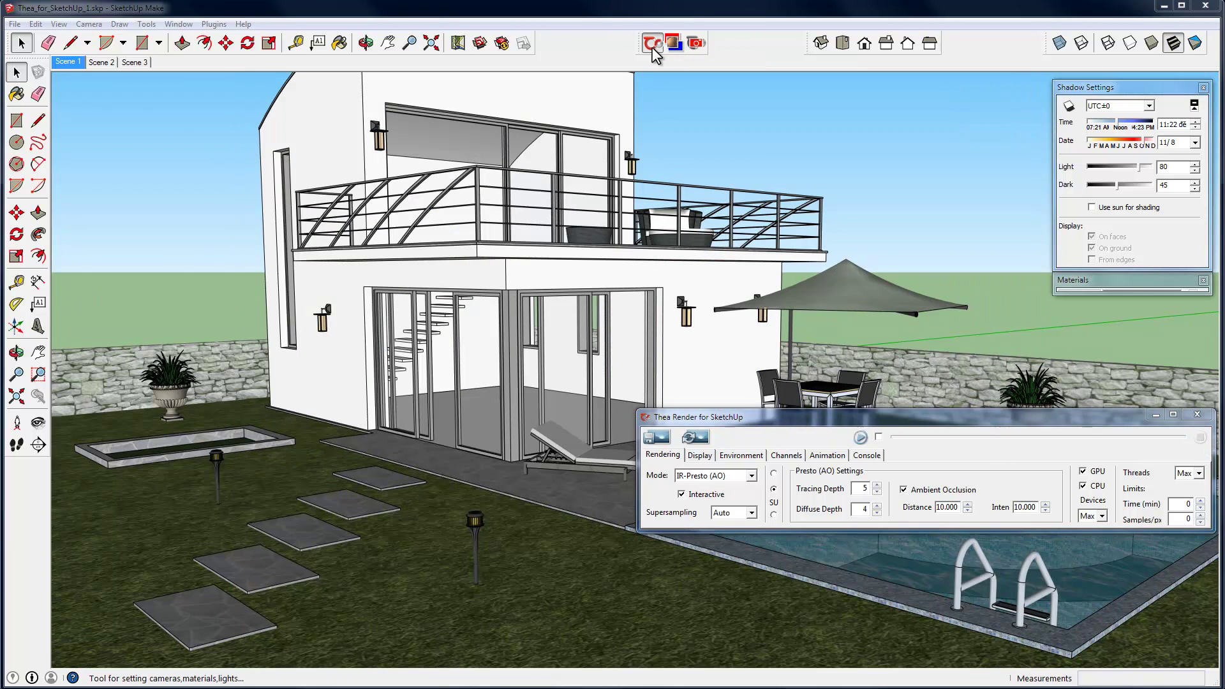
{"action": "left_click", "coordinate": [652, 43]}
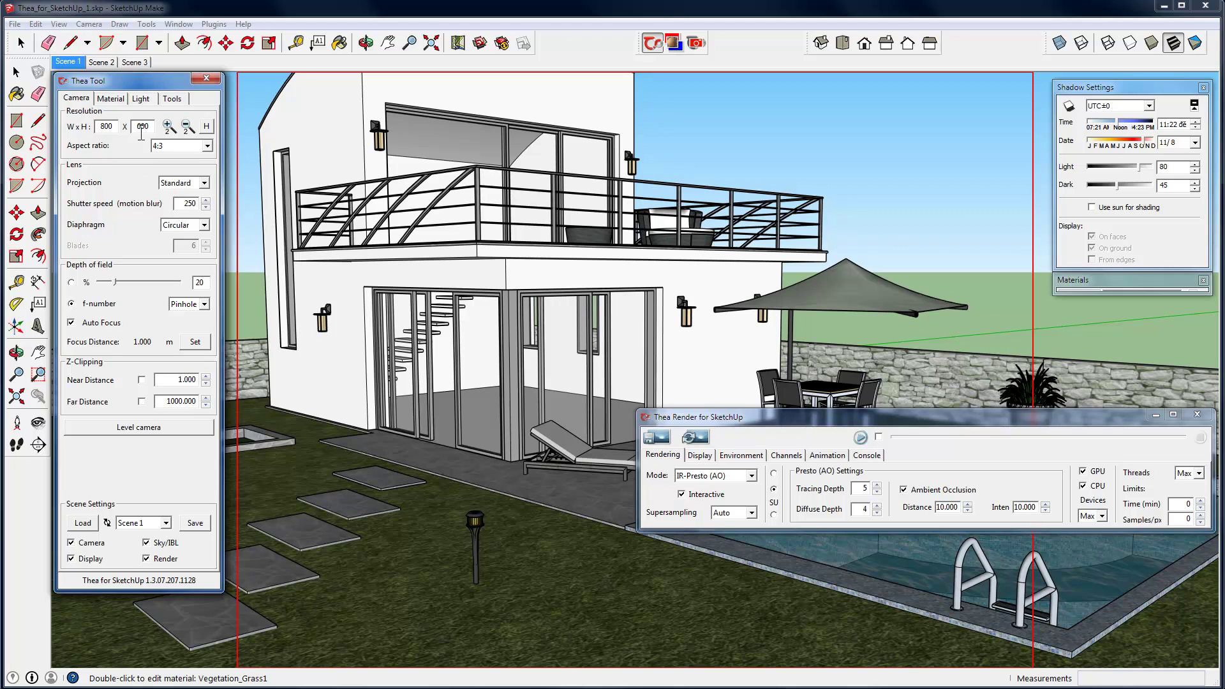
{"action": "left_click", "coordinate": [208, 146]}
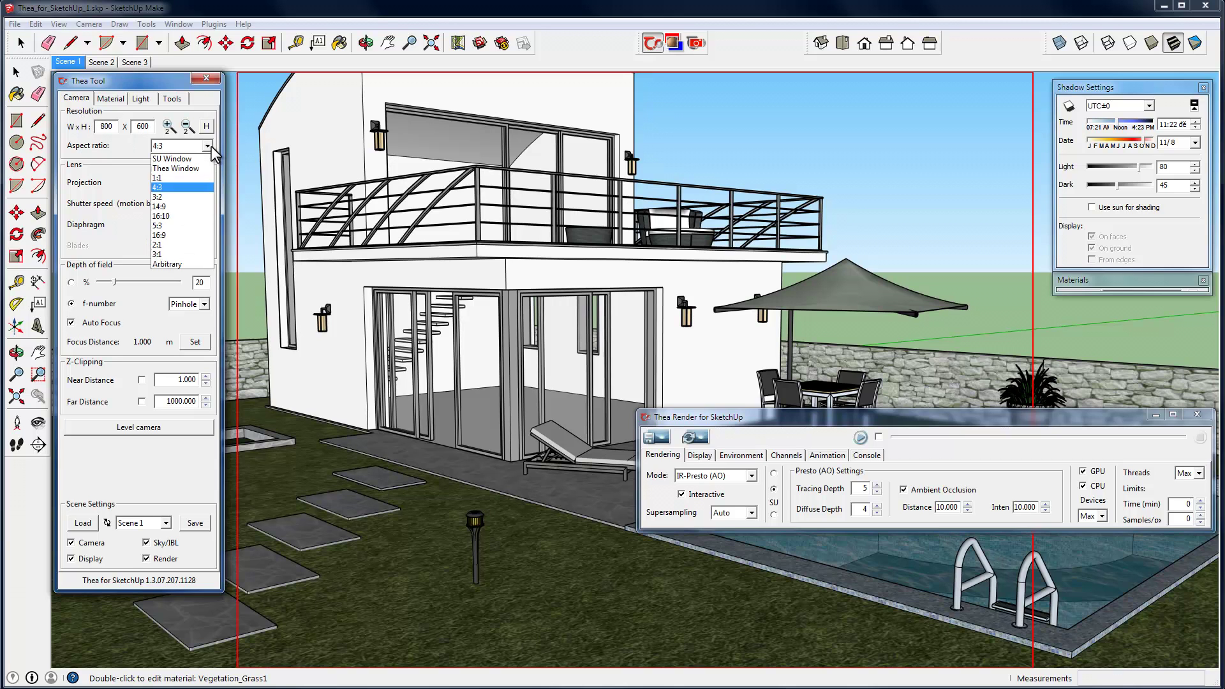
{"action": "left_click", "coordinate": [182, 196]}
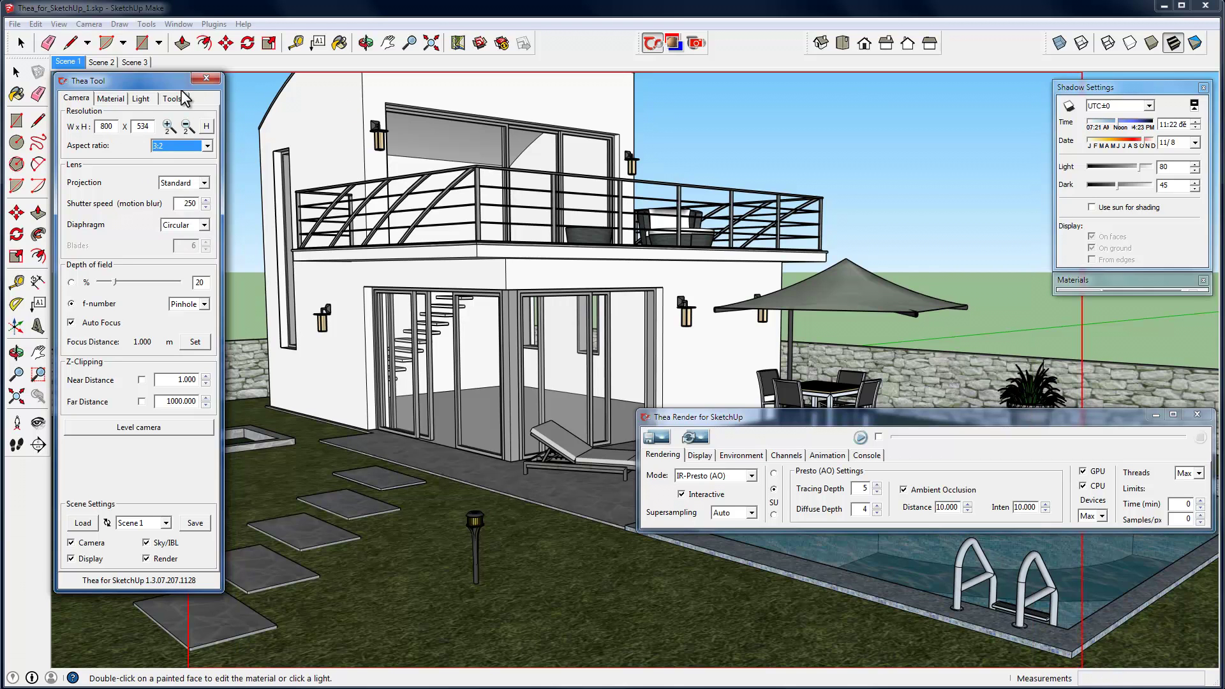
{"action": "left_click", "coordinate": [206, 146]}
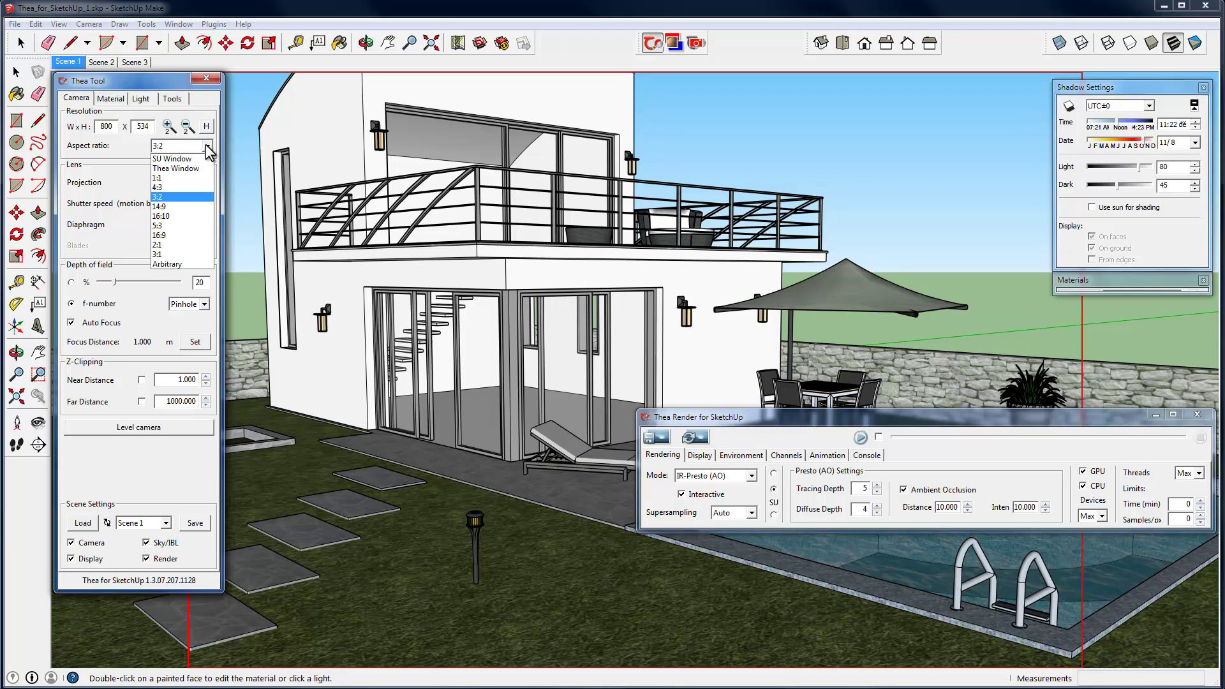
{"action": "left_click", "coordinate": [179, 206]}
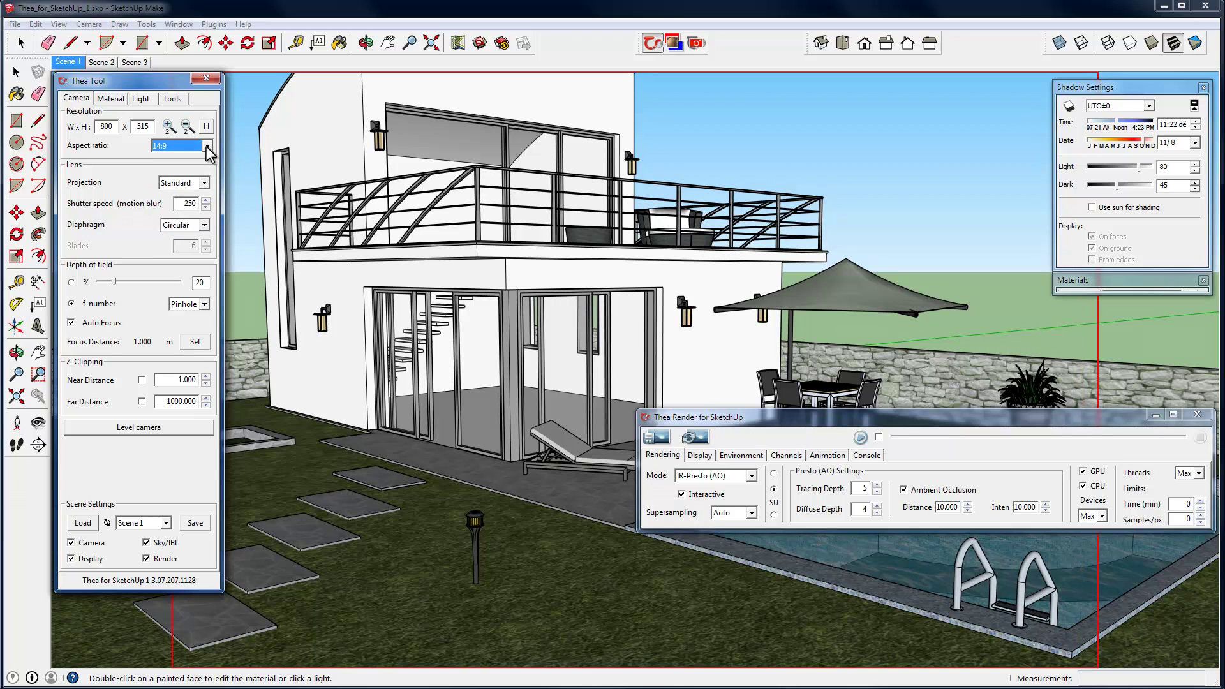
{"action": "left_click", "coordinate": [207, 147]}
{"action": "left_click", "coordinate": [185, 156]}
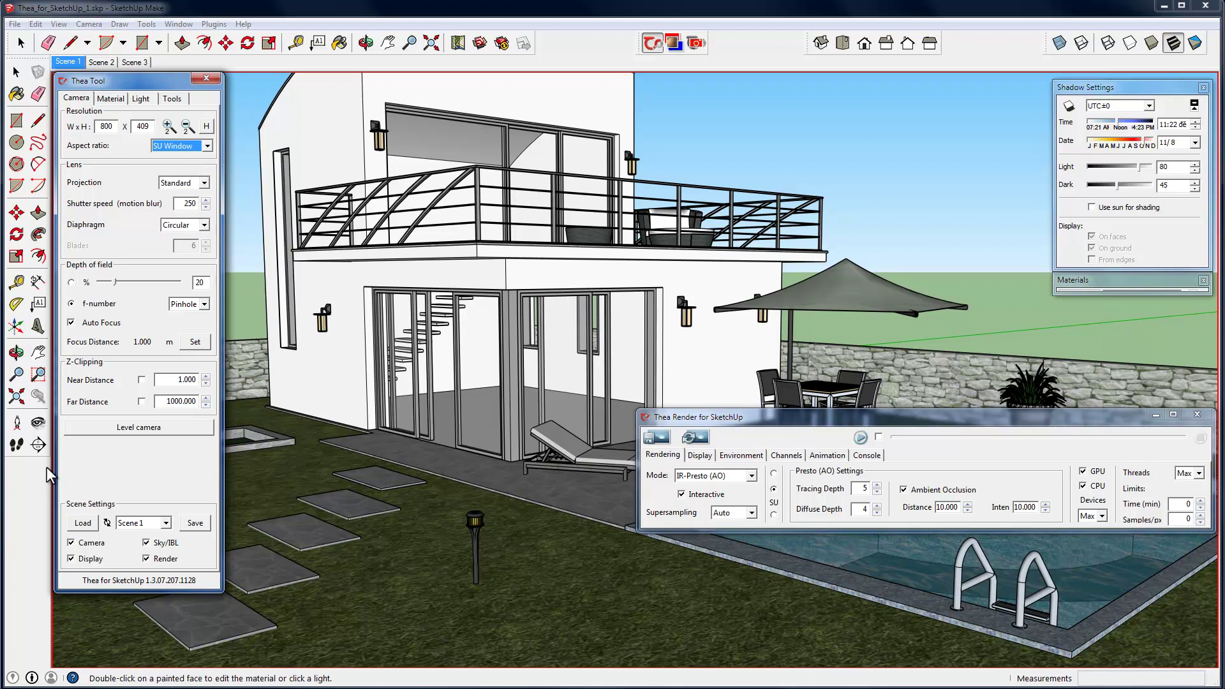
{"action": "left_click", "coordinate": [207, 146]}
{"action": "left_click", "coordinate": [179, 160]}
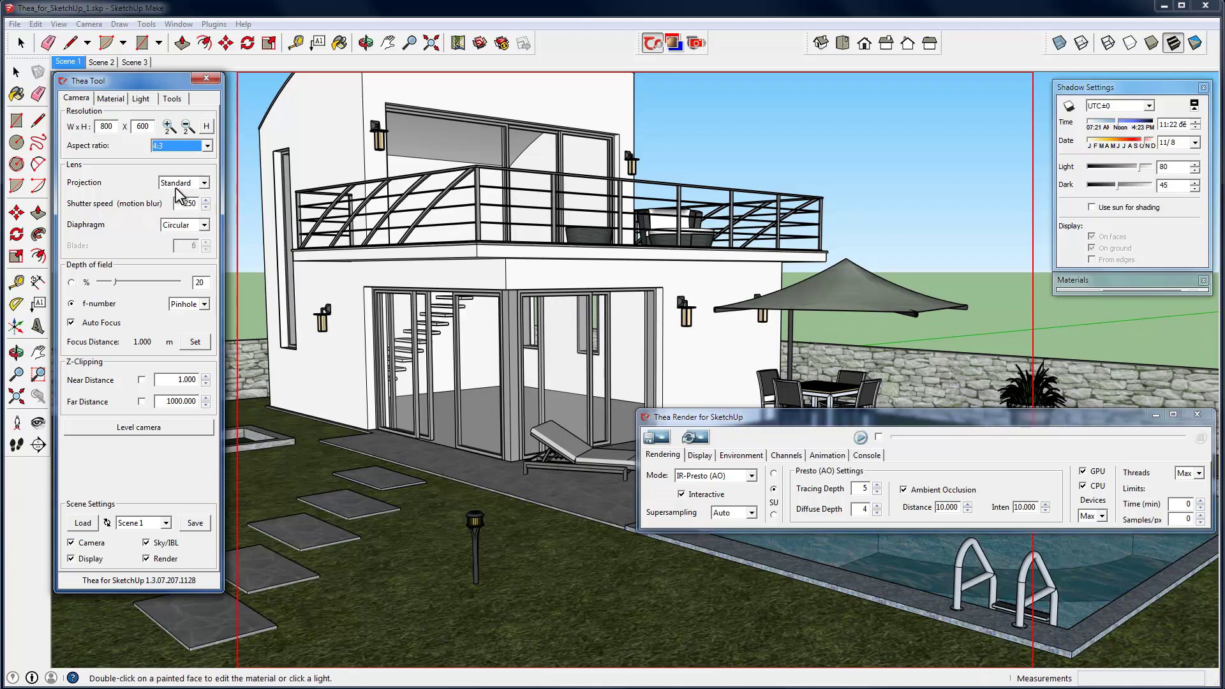
Restart the interactive Thea render and switch the Thea Tool to its Material tab
{"action": "left_click", "coordinate": [860, 437]}
{"action": "left_click", "coordinate": [860, 438]}
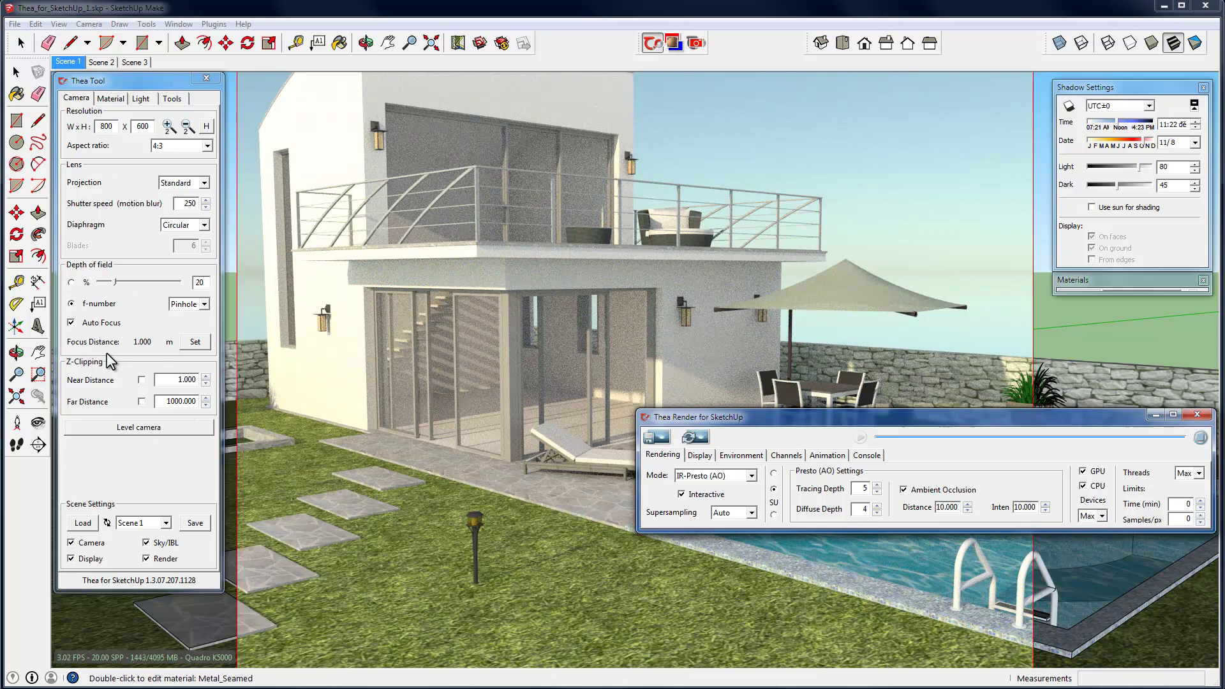
{"action": "left_click", "coordinate": [109, 99]}
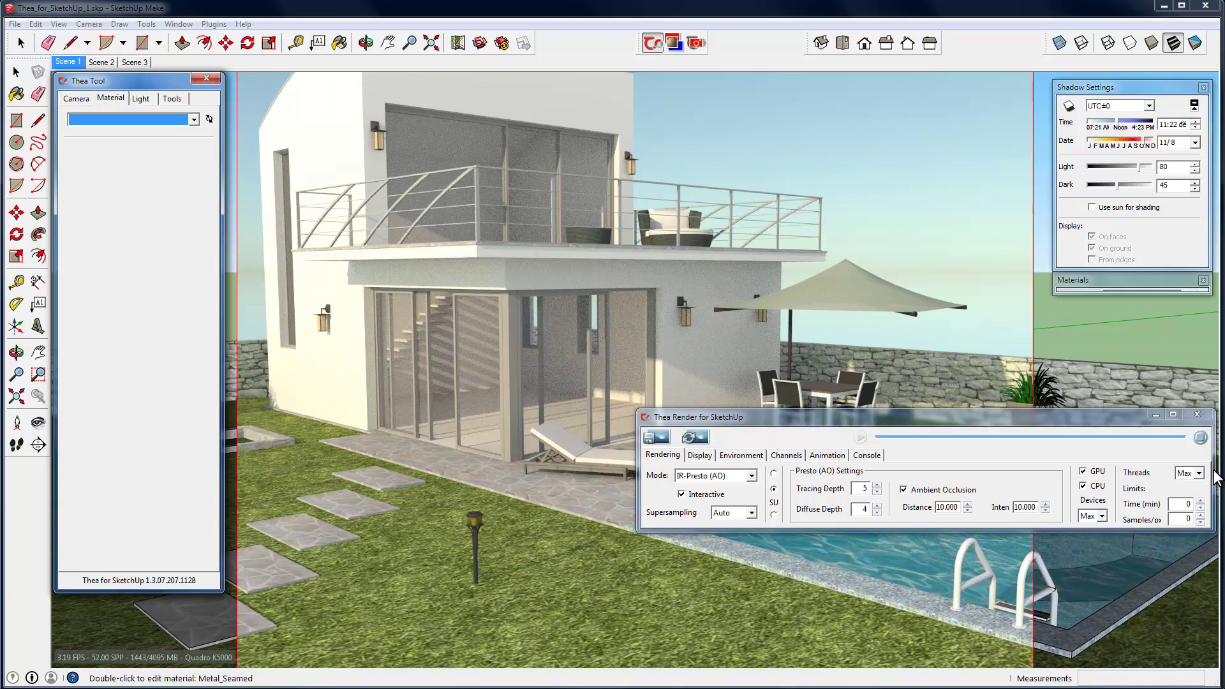
Stop the render and load the wall, grass and umbrella materials, ending on 0083_DarkTurquoise
{"action": "left_click", "coordinate": [1199, 437]}
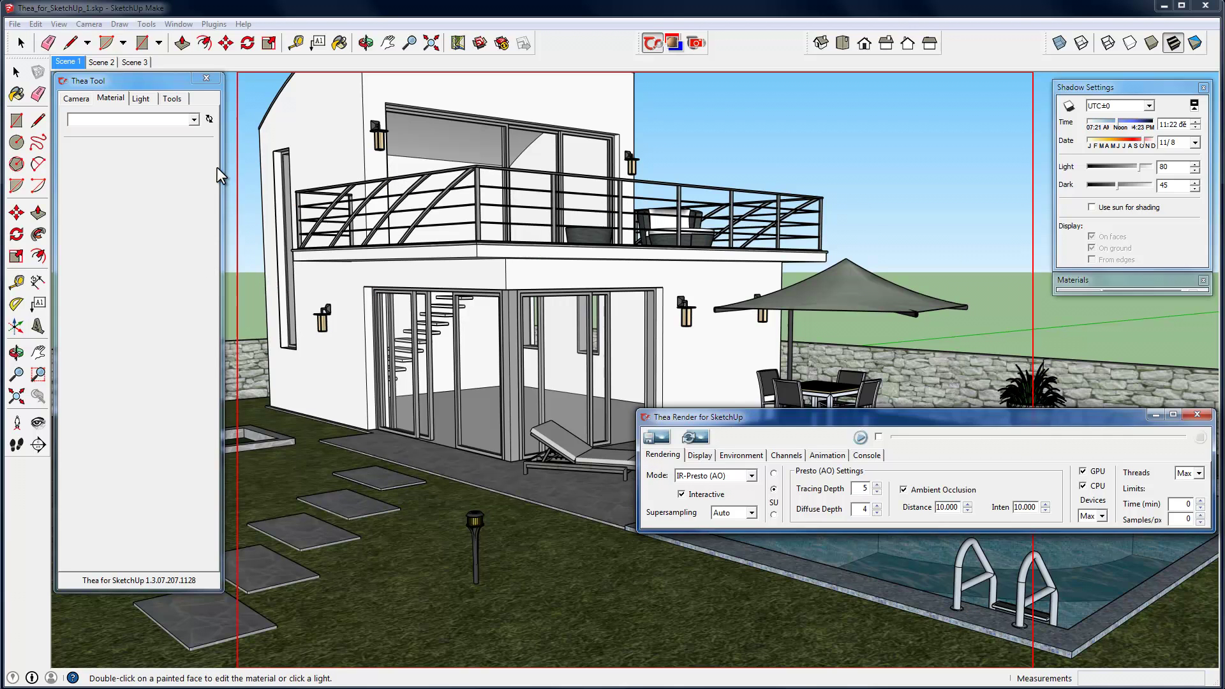
{"action": "left_click", "coordinate": [322, 149]}
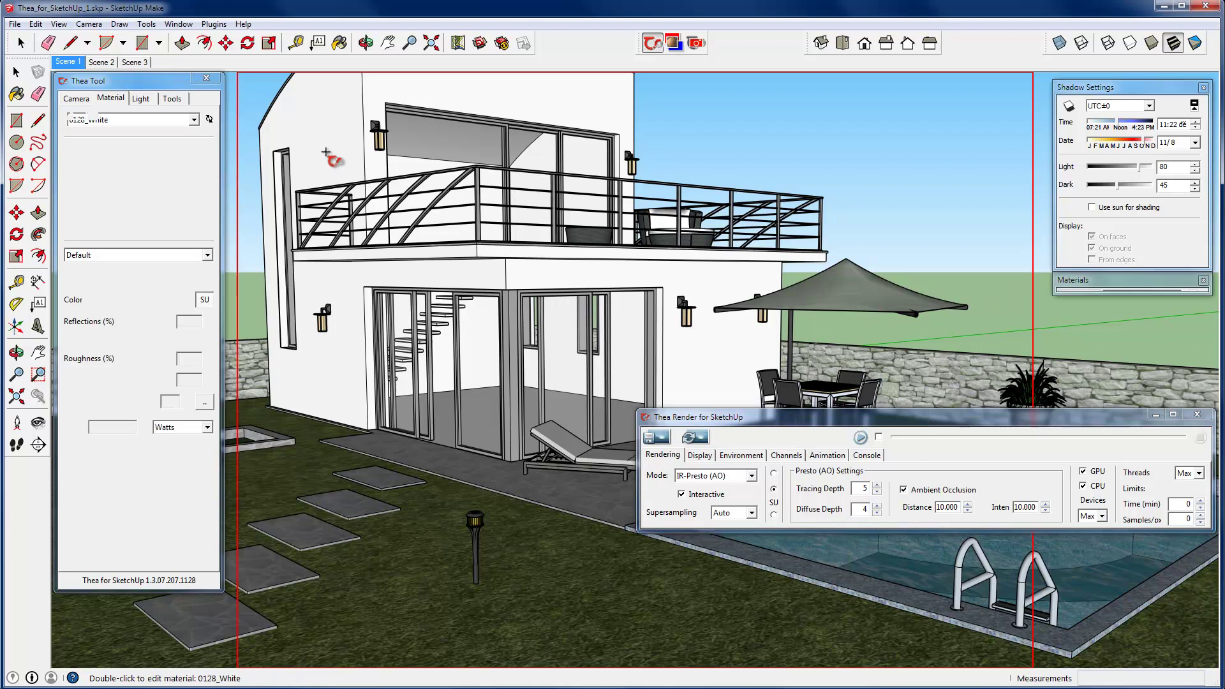
{"action": "left_click", "coordinate": [344, 476]}
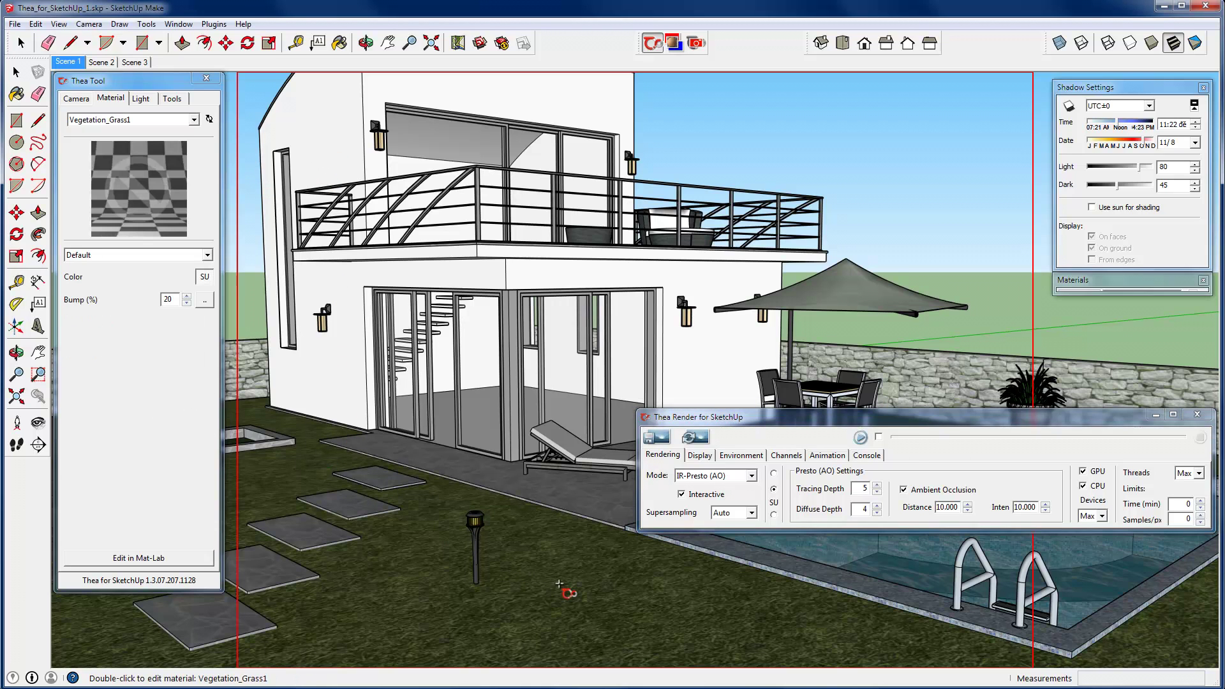
{"action": "left_click", "coordinate": [826, 279]}
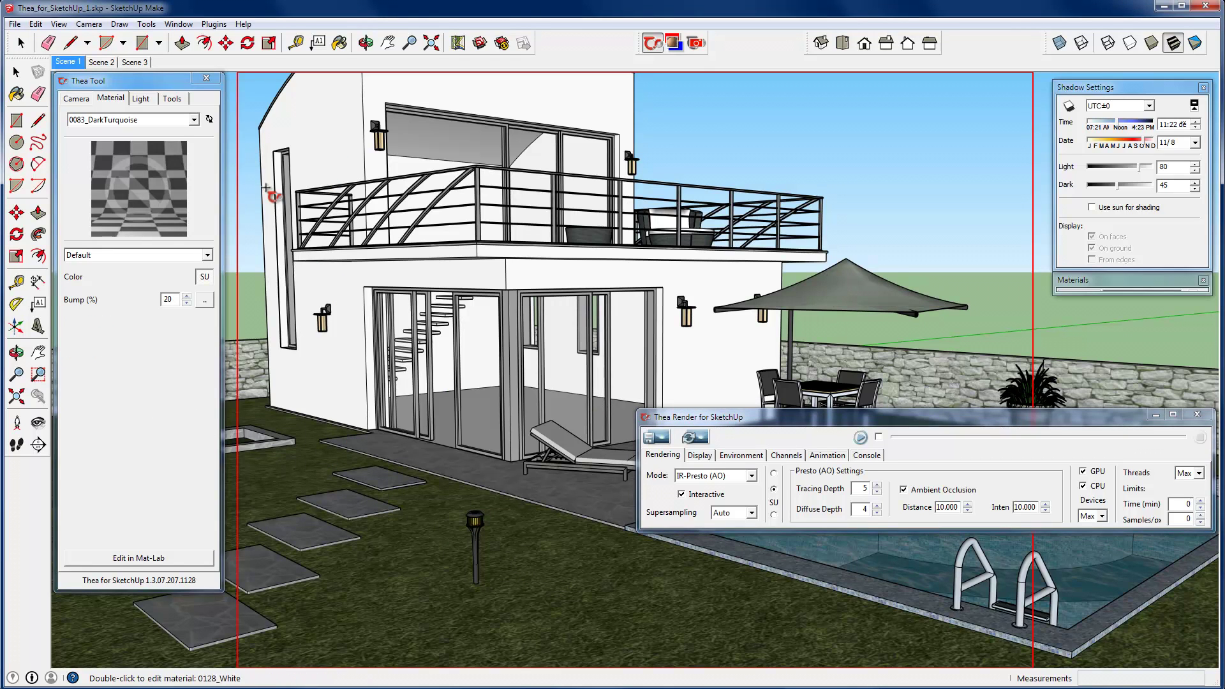
{"action": "left_click", "coordinate": [194, 120]}
Make the door glass's Translucent_Glass_Blue a Thin Glass and restart the interactive render
{"action": "left_click_drag", "start_coordinate": [201, 300], "coordinate": [199, 163]}
{"action": "scroll", "coordinate": [201, 171], "scroll_direction": "up", "scroll_amount": 5}
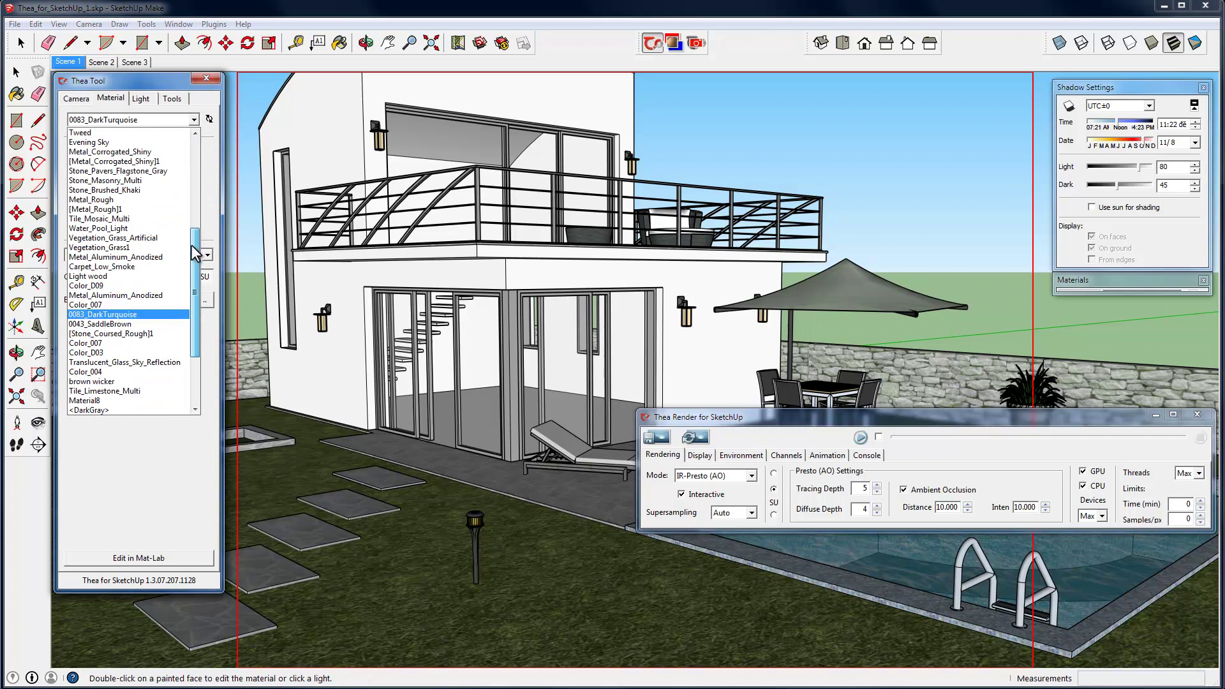
{"action": "left_click", "coordinate": [207, 111]}
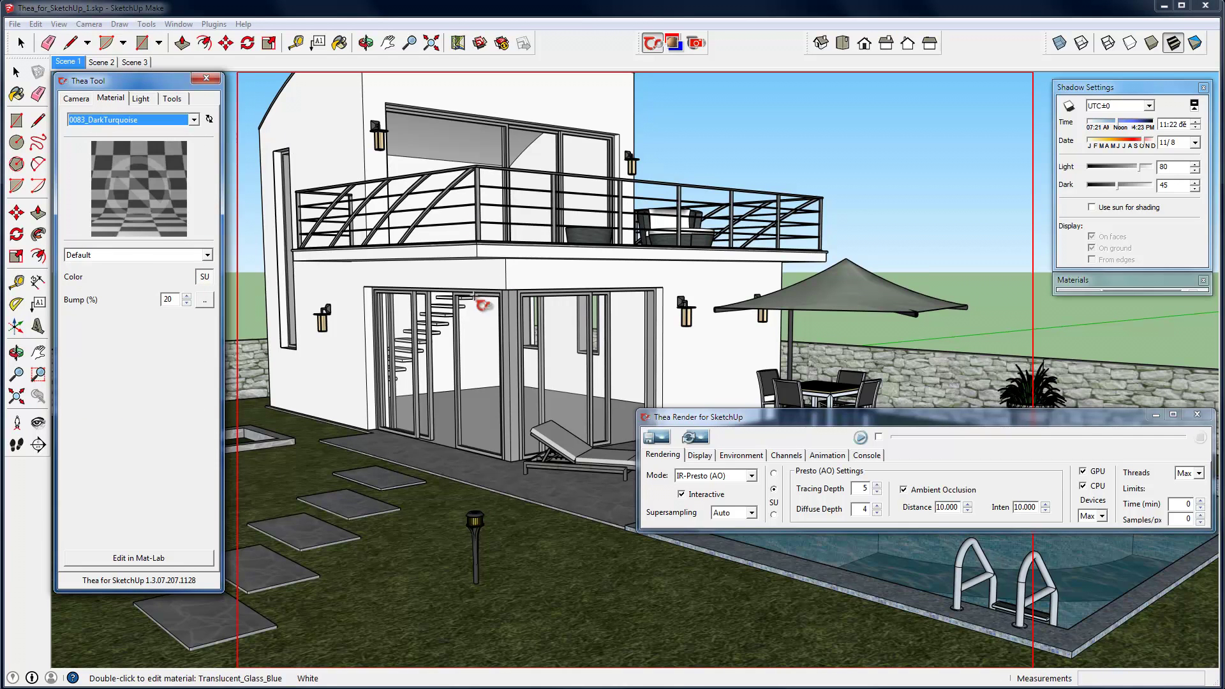
{"action": "left_click", "coordinate": [477, 360]}
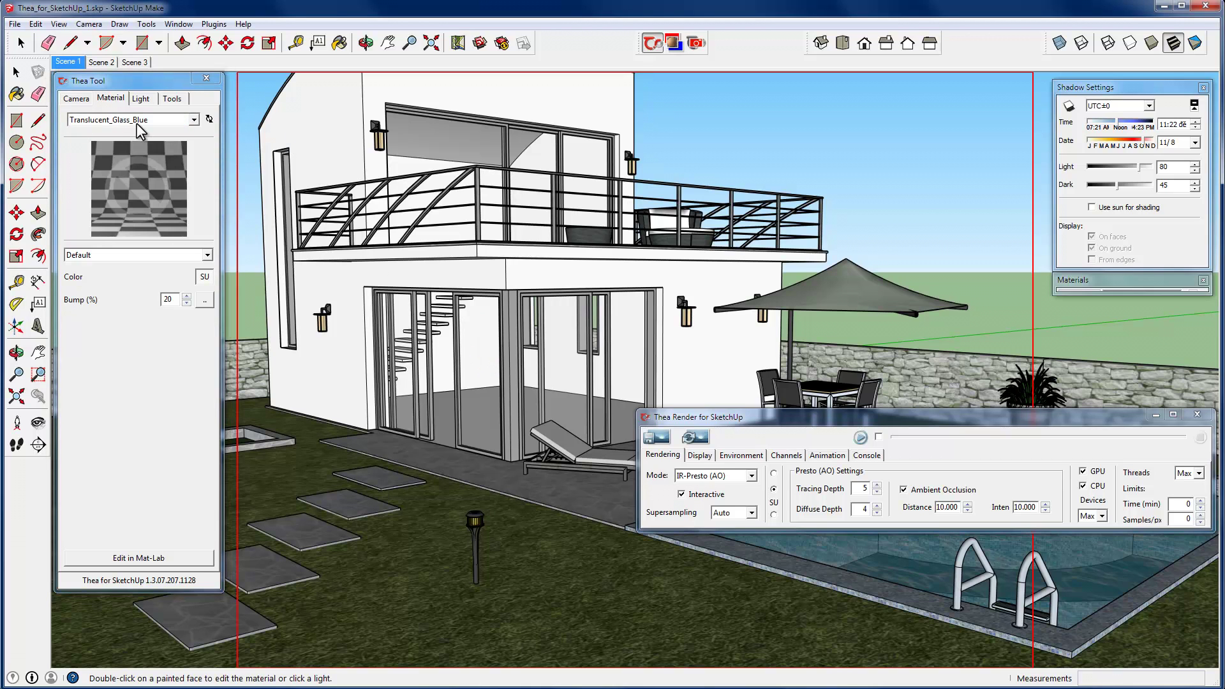
{"action": "left_click", "coordinate": [206, 256]}
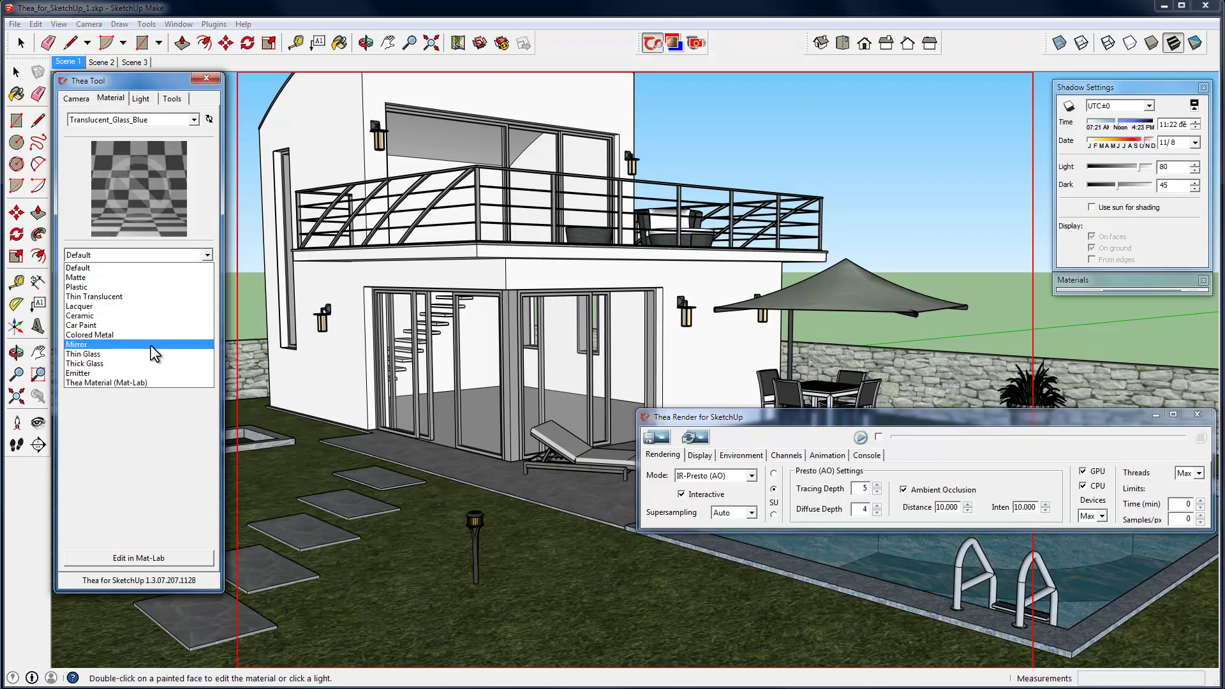
{"action": "left_click", "coordinate": [93, 354]}
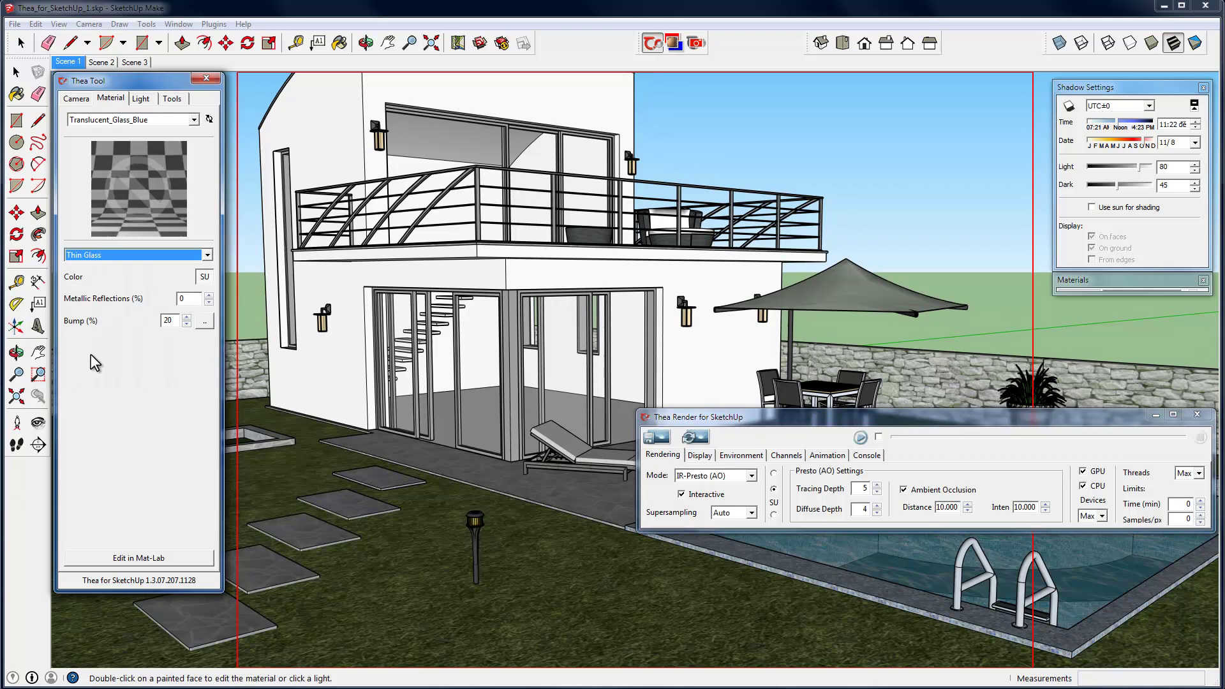
{"action": "left_click", "coordinate": [860, 437]}
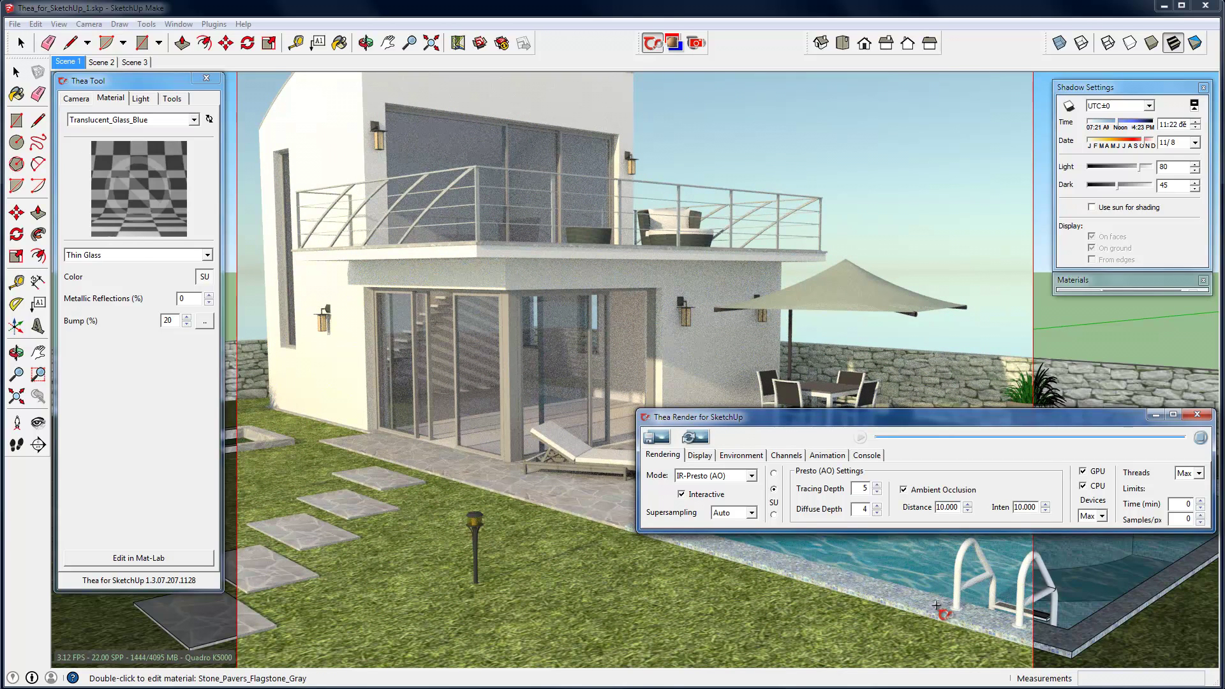
Load the pool ladder's Metal_Aluminum_Anodized material and set its Thea type to Colored Metal
{"action": "double_click", "coordinate": [957, 589]}
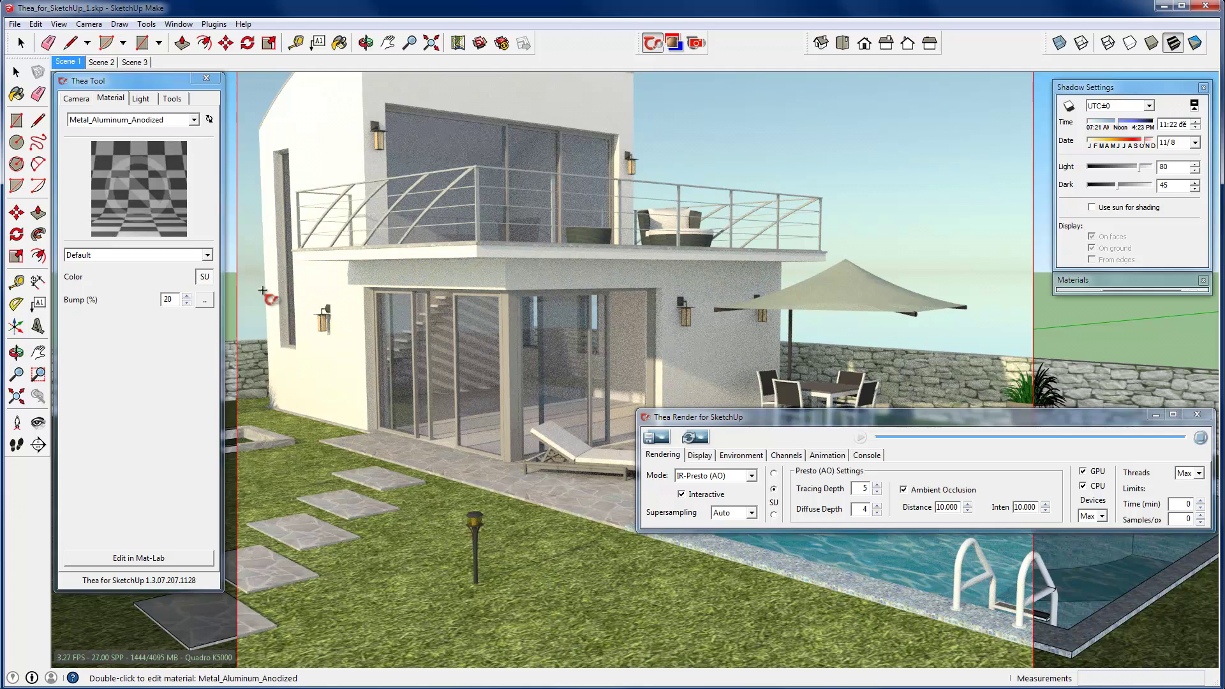
{"action": "left_click", "coordinate": [206, 256]}
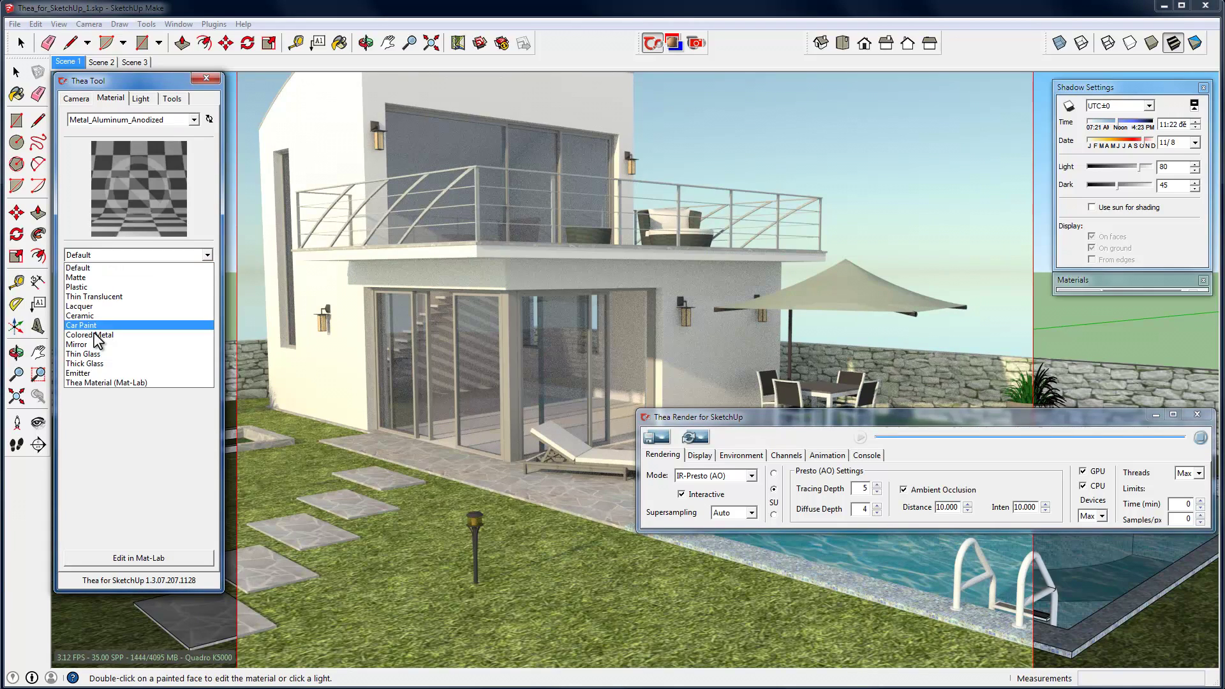
{"action": "left_click", "coordinate": [94, 334]}
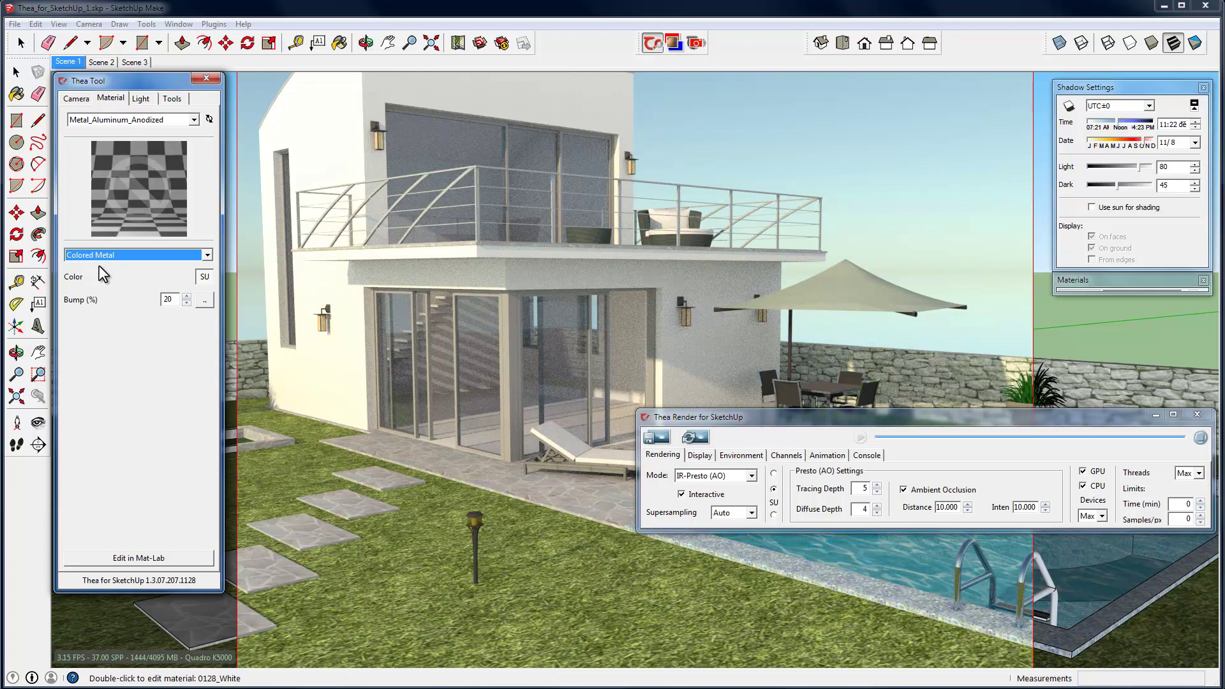
{"action": "left_click", "coordinate": [206, 256]}
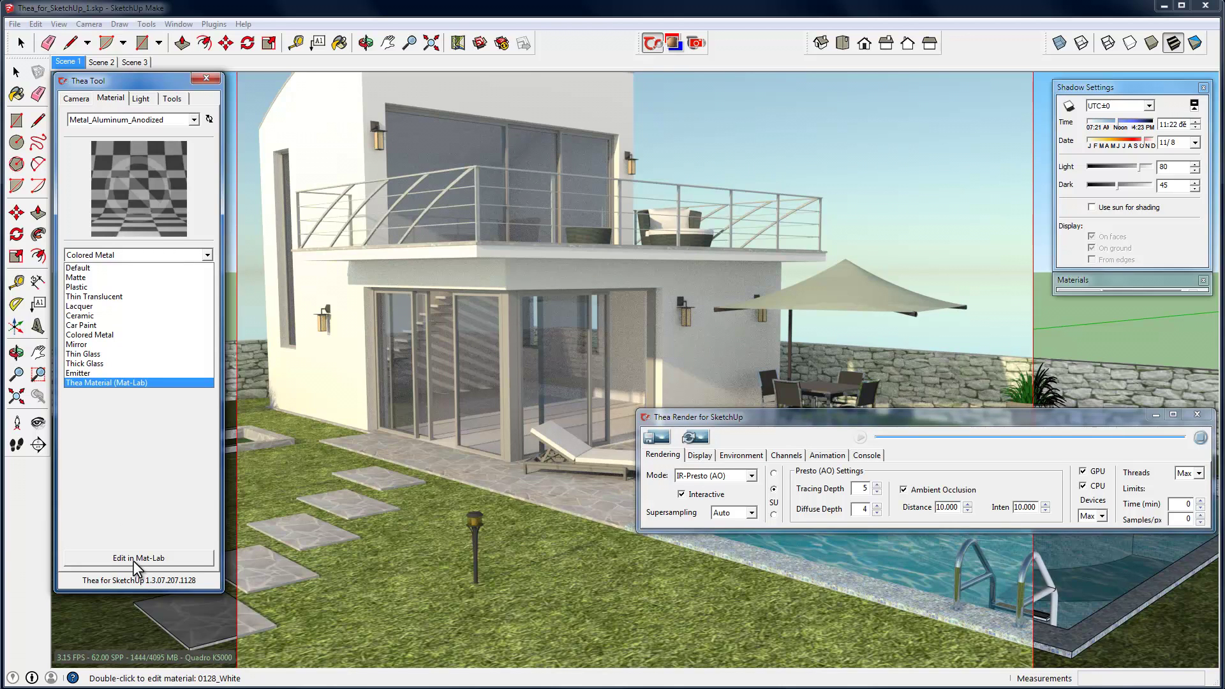
{"action": "left_click", "coordinate": [511, 356]}
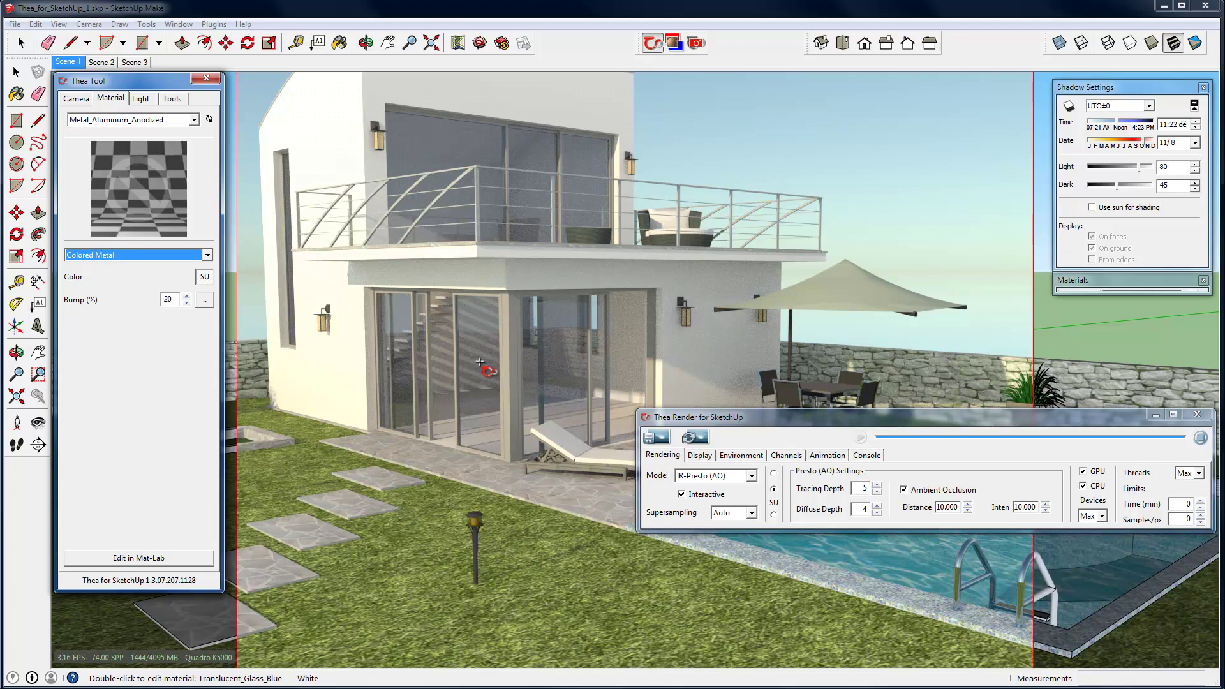
Switch the Thea Tool panel to its Light tab for point, spot and IES lights
{"action": "left_click", "coordinate": [142, 99]}
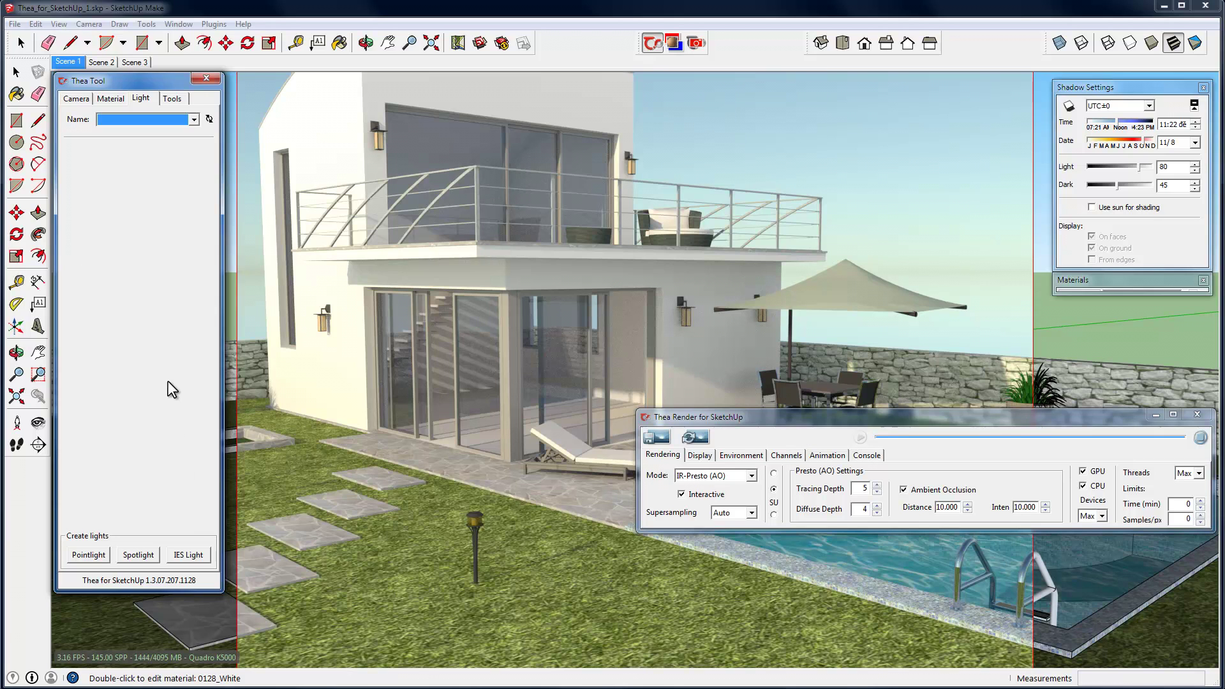
Switch the Thea Tool panel to its Tools tab for conversion, export and licence options
{"action": "left_click", "coordinate": [173, 99]}
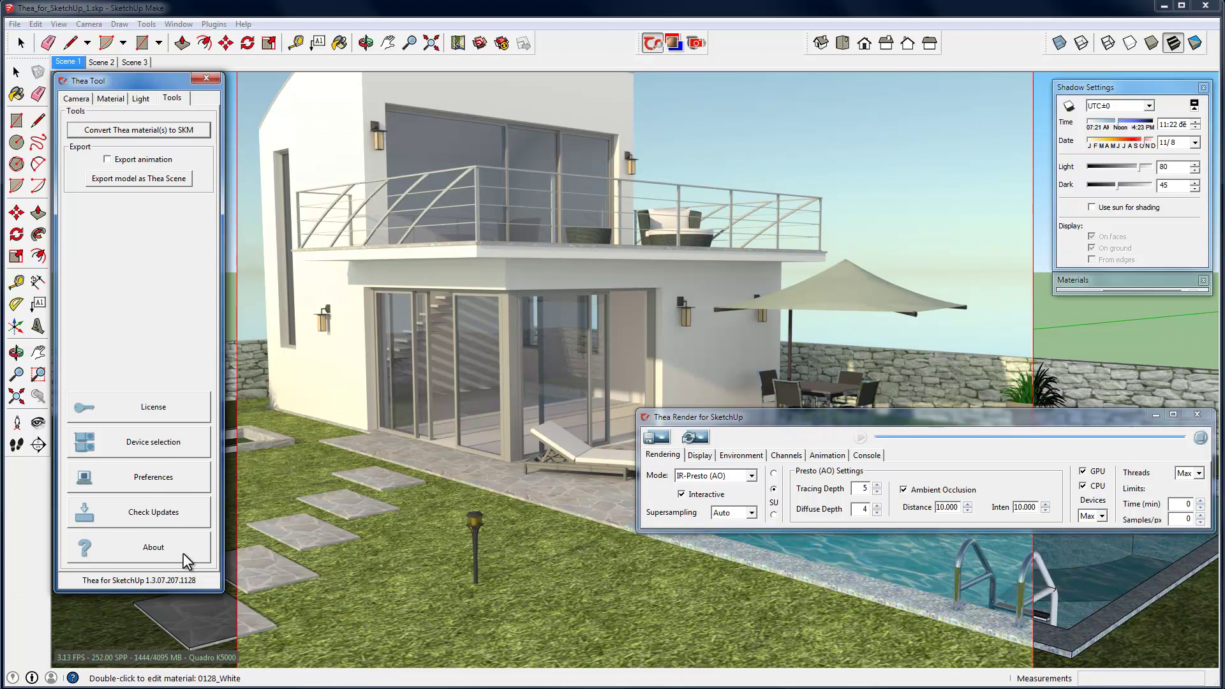
Close the Thea Tool panel, halt the running interactive render, and bring up the Thea Browser
{"action": "left_click", "coordinate": [206, 79]}
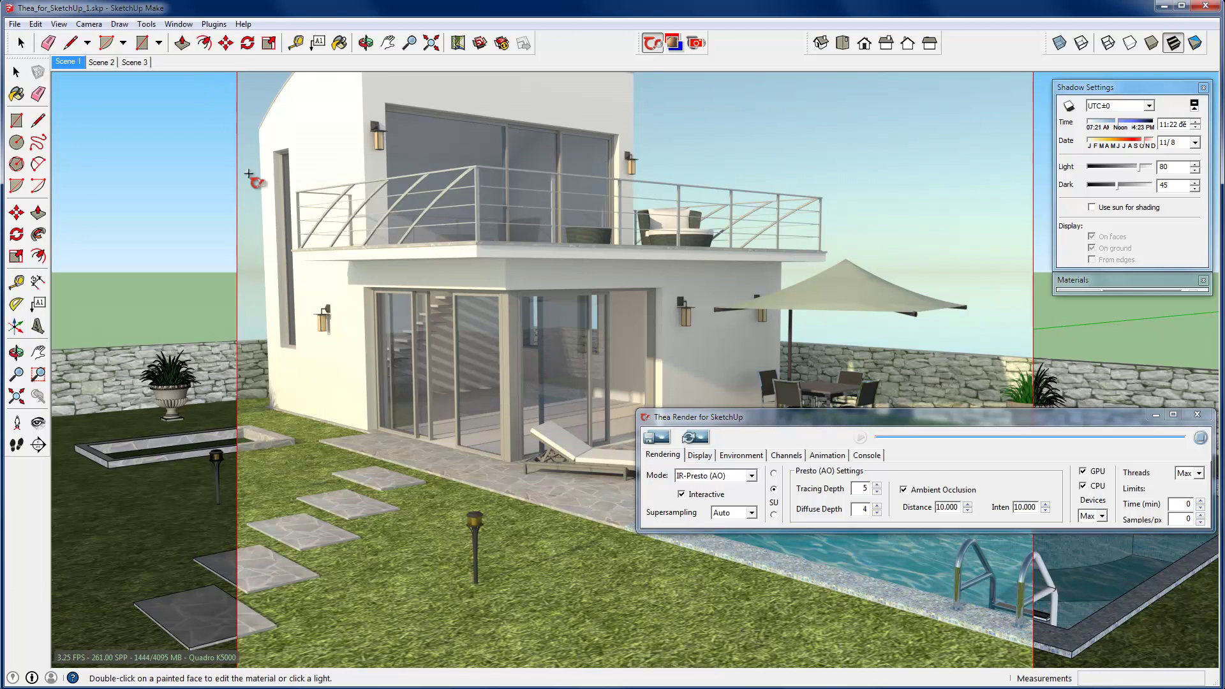
{"action": "left_click", "coordinate": [1200, 437]}
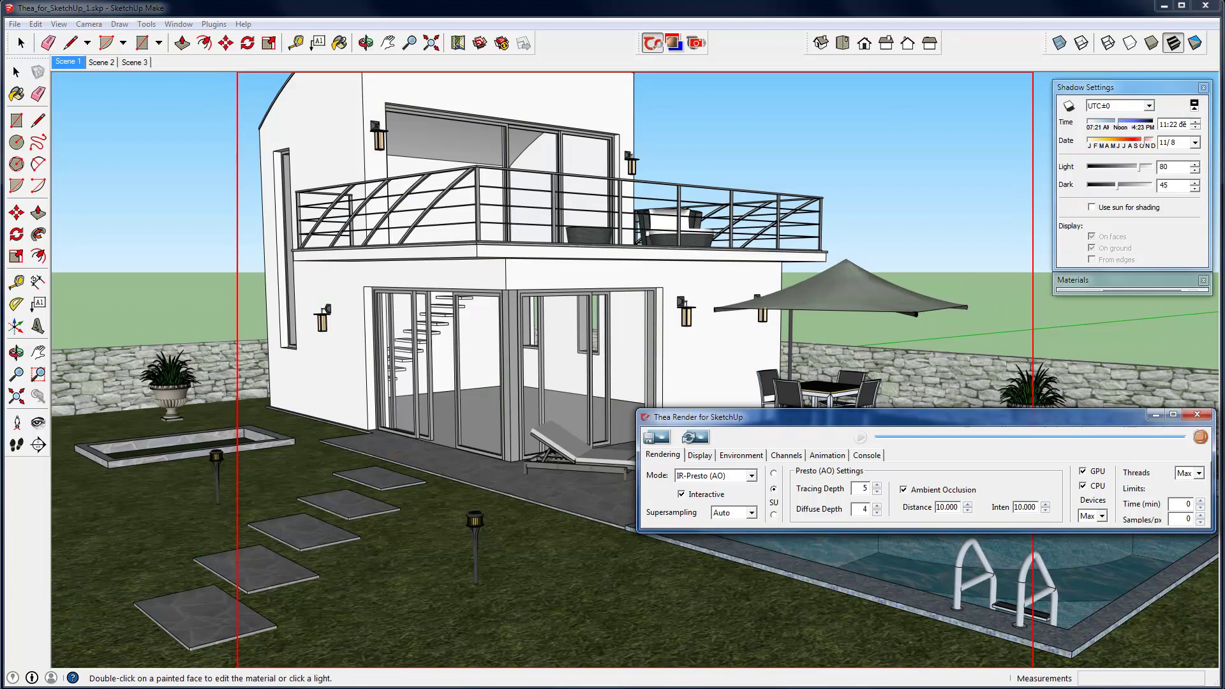
{"action": "left_click", "coordinate": [673, 43]}
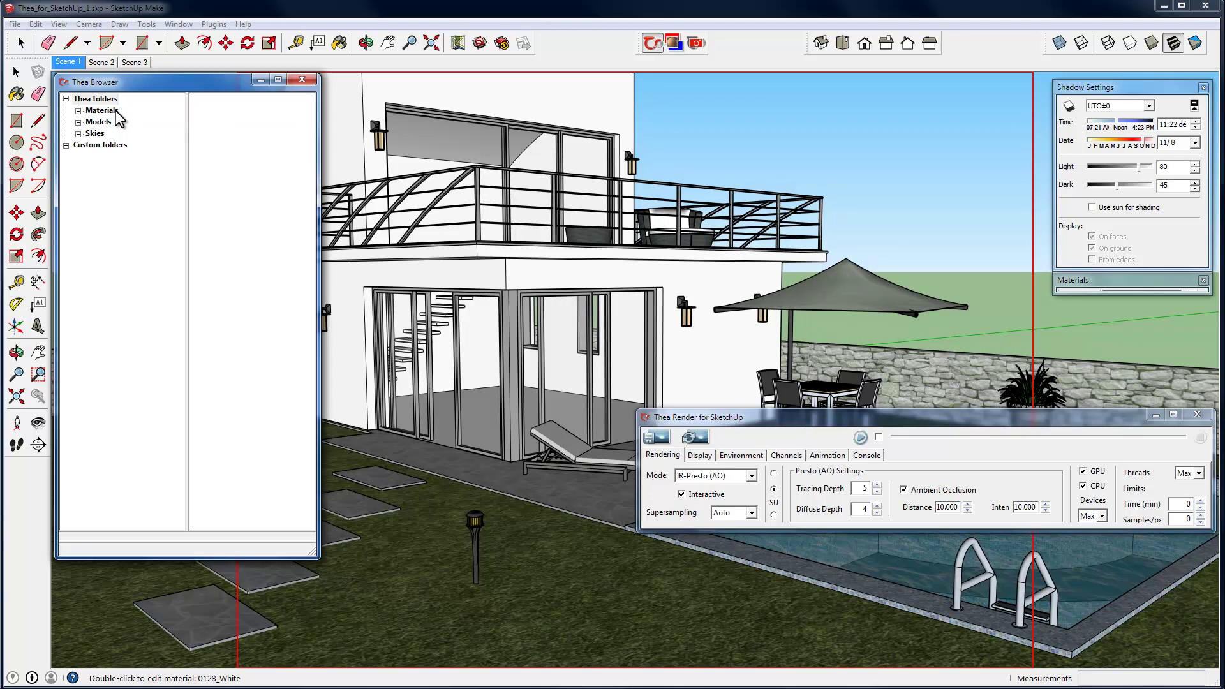
Paint the pool with the SW pool water material from Materials > Liquids
{"action": "left_click", "coordinate": [78, 111]}
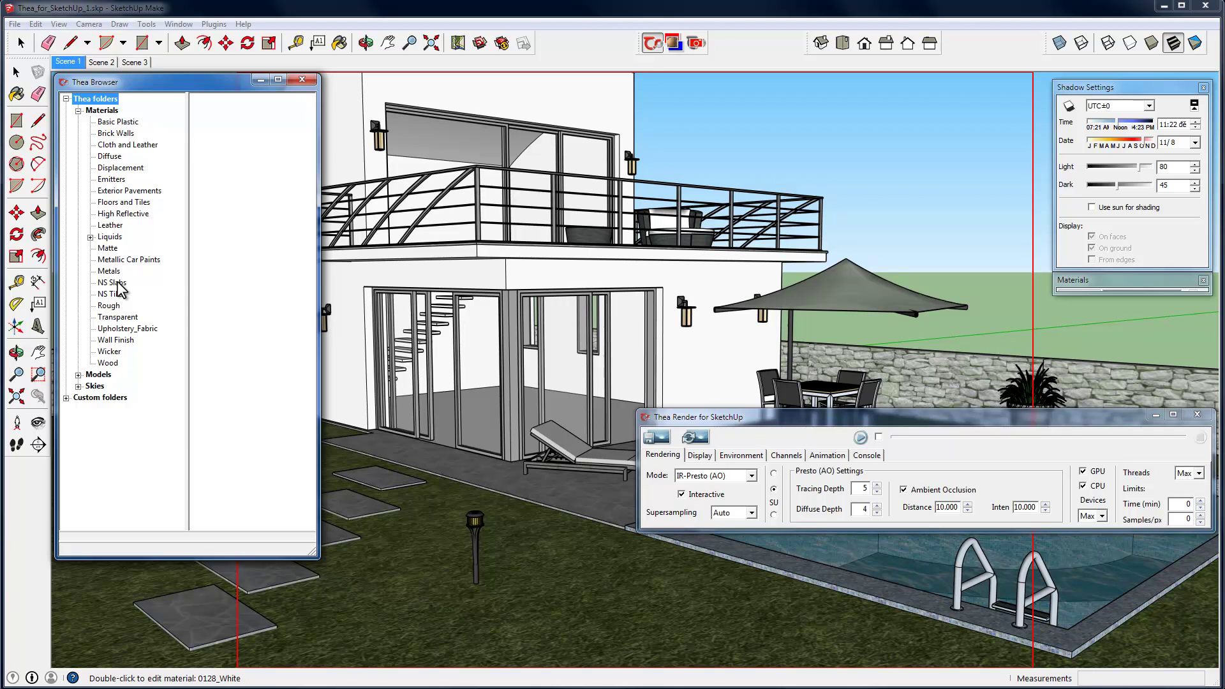
{"action": "left_click", "coordinate": [1156, 415]}
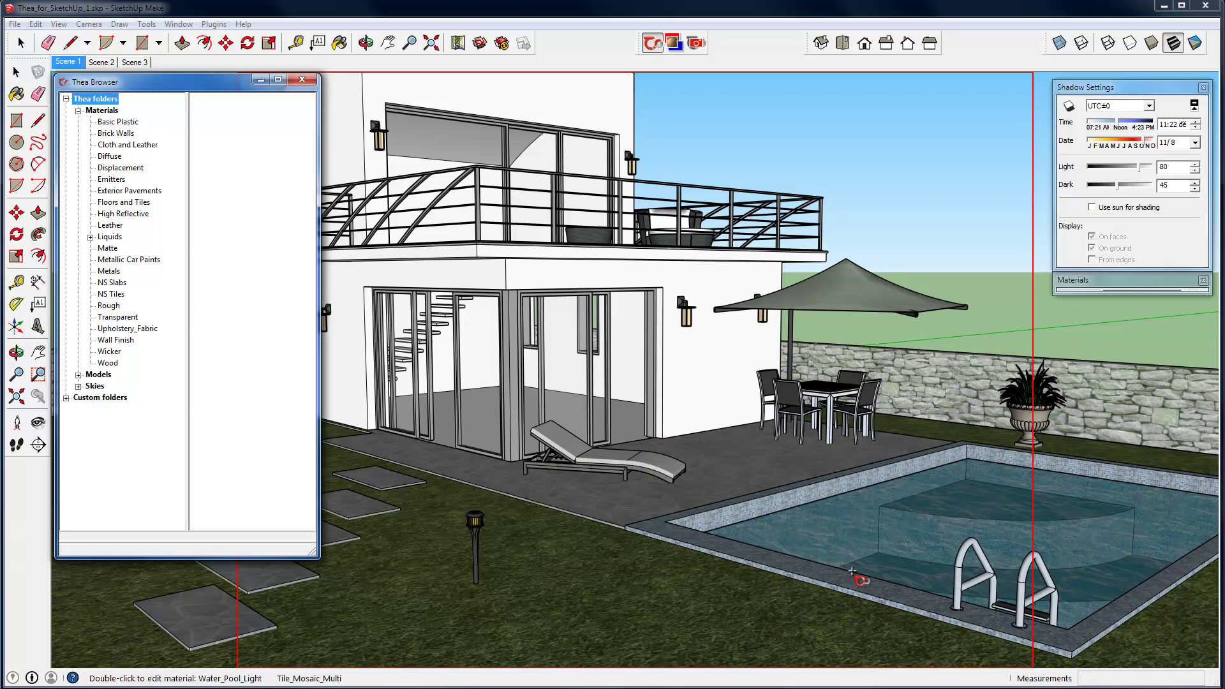
{"action": "left_click", "coordinate": [107, 238]}
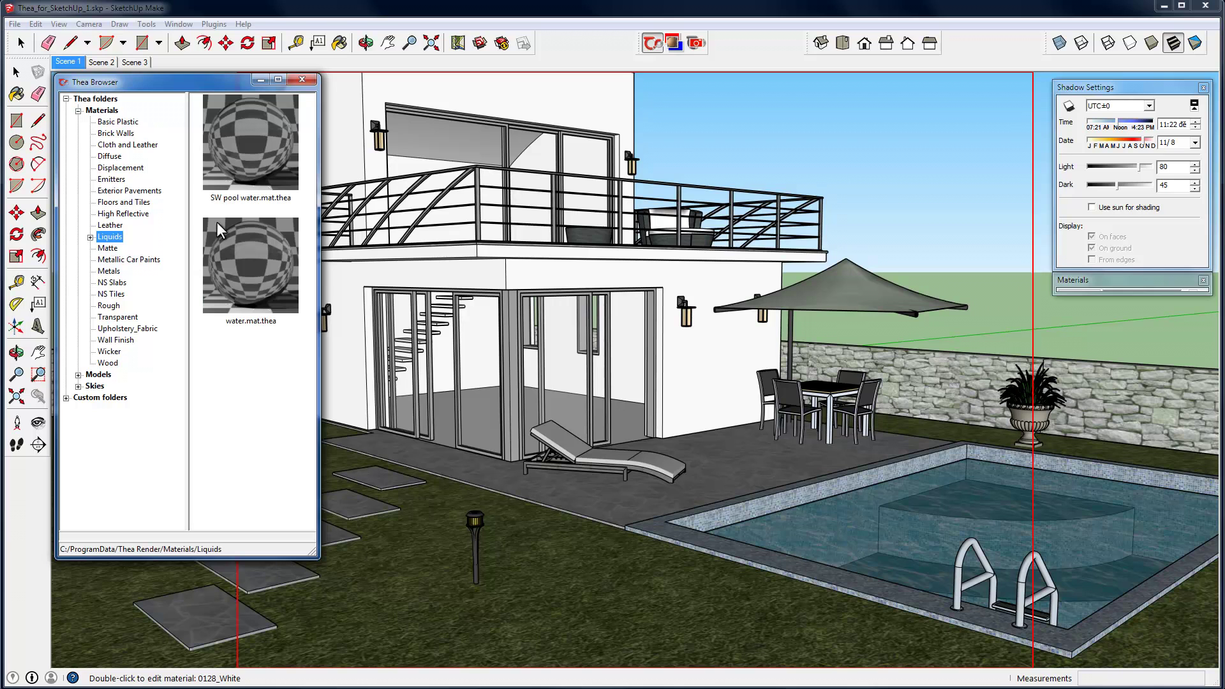
{"action": "left_click", "coordinate": [254, 148]}
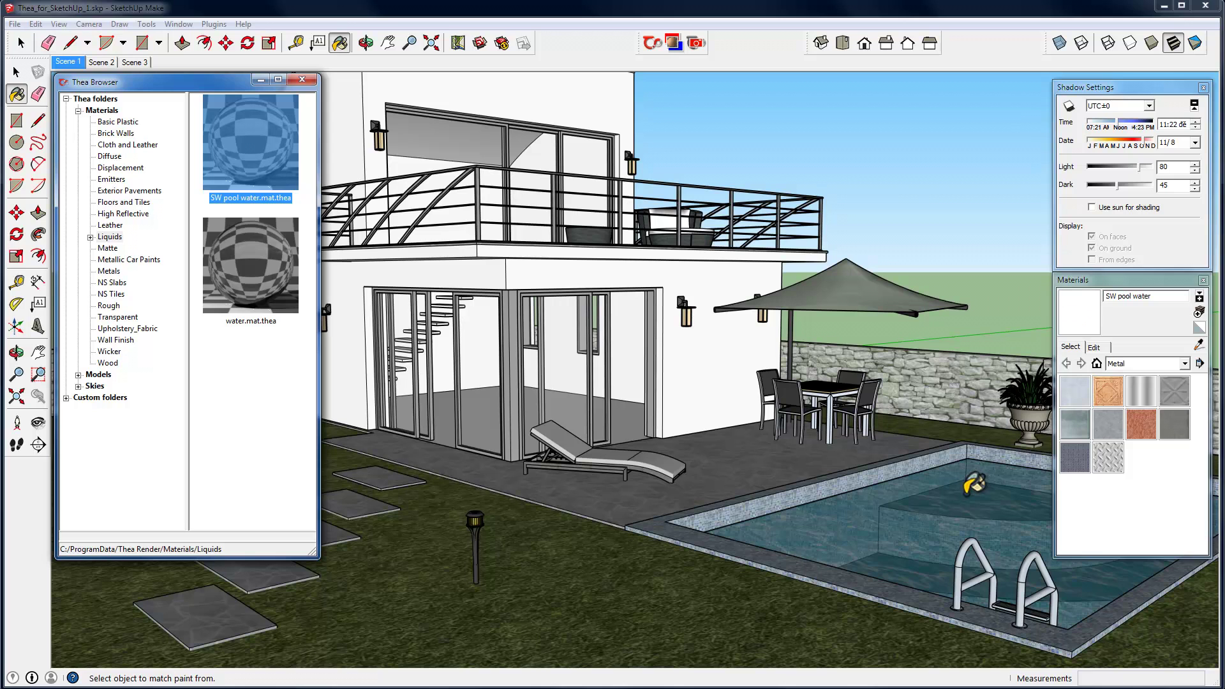
{"action": "left_click", "coordinate": [969, 490]}
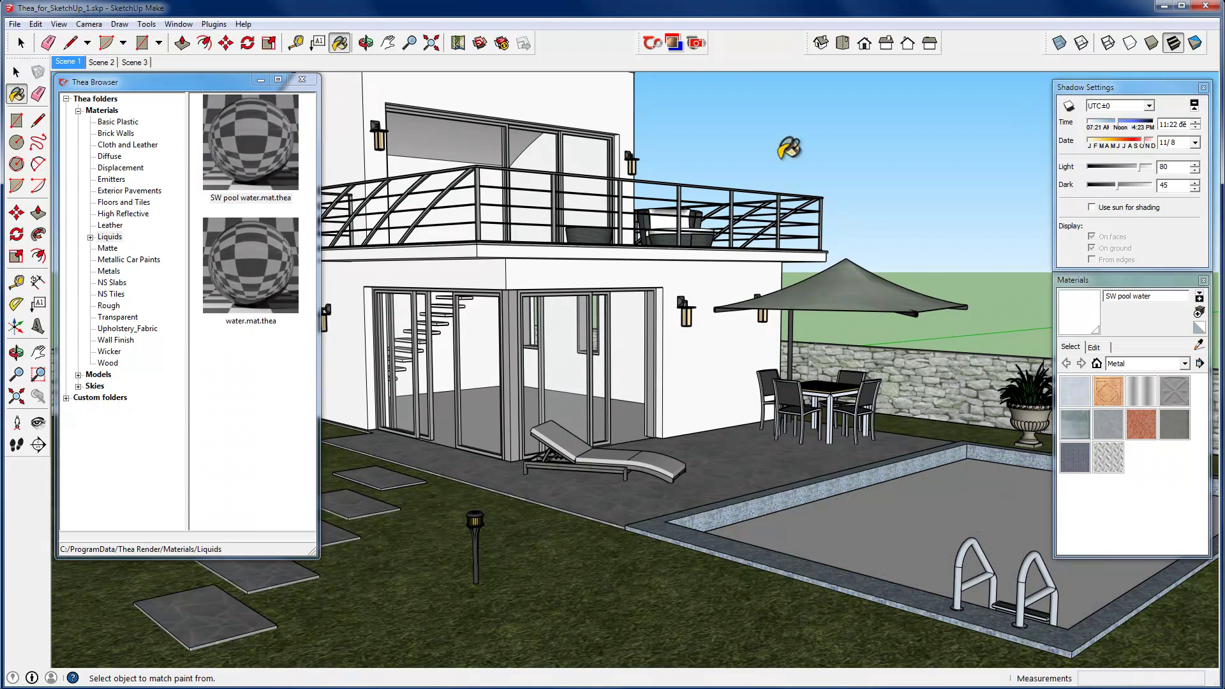
Preview the water-filled pool in an interactive Thea render, then stop it
{"action": "left_click", "coordinate": [695, 43]}
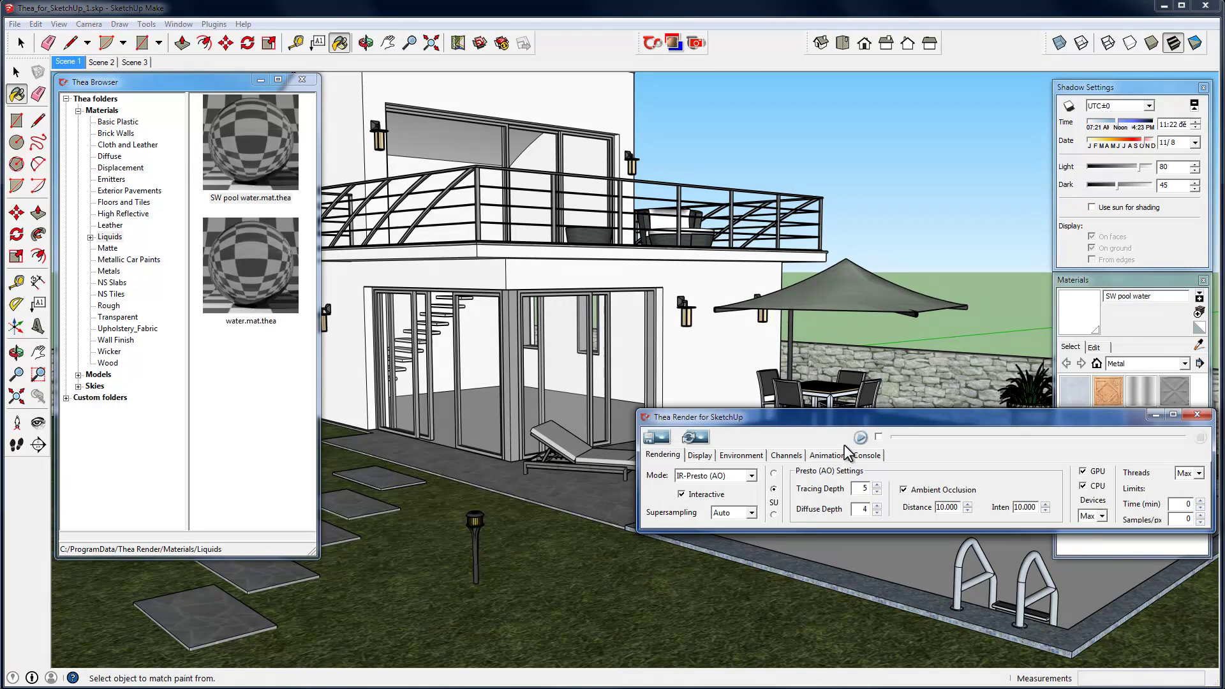
{"action": "left_click", "coordinate": [860, 437]}
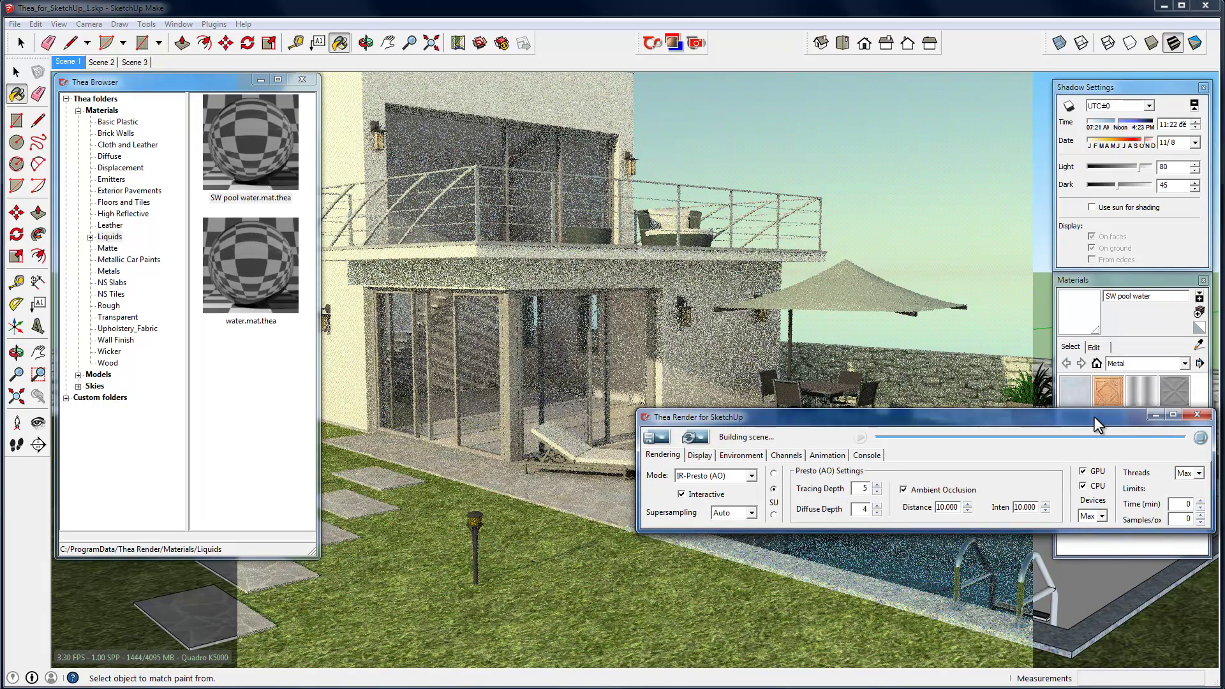
{"action": "left_click_drag", "start_coordinate": [1094, 416], "coordinate": [1077, 277]}
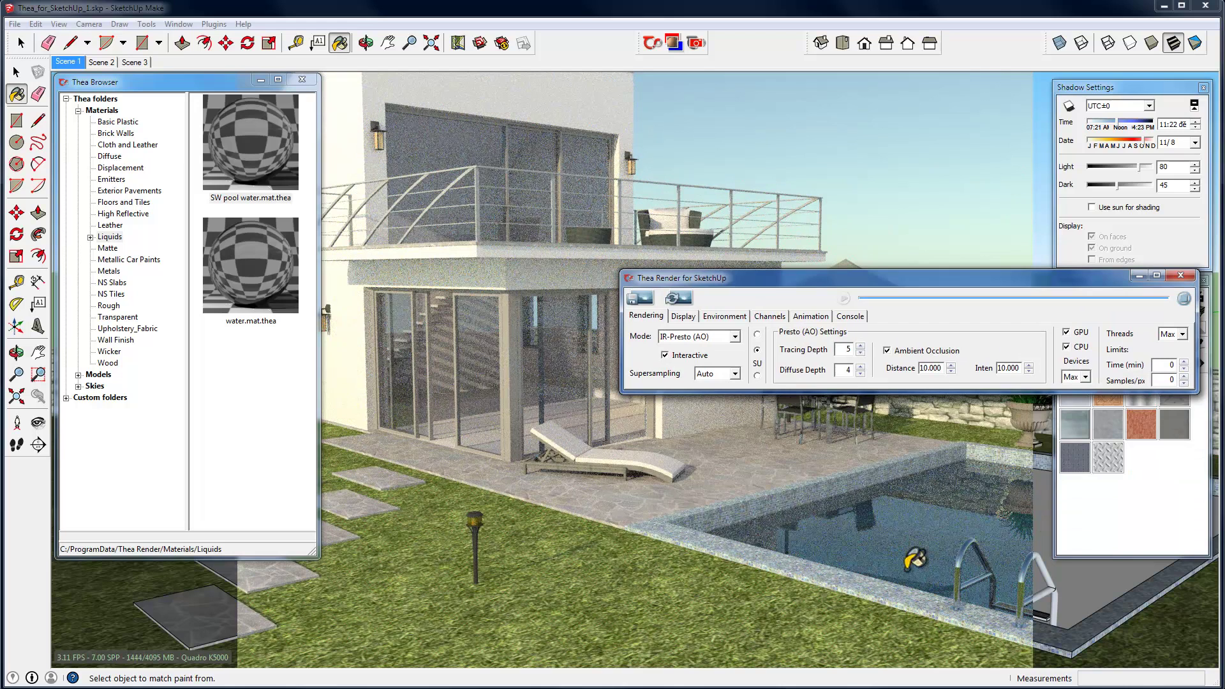
{"action": "left_click", "coordinate": [1183, 298]}
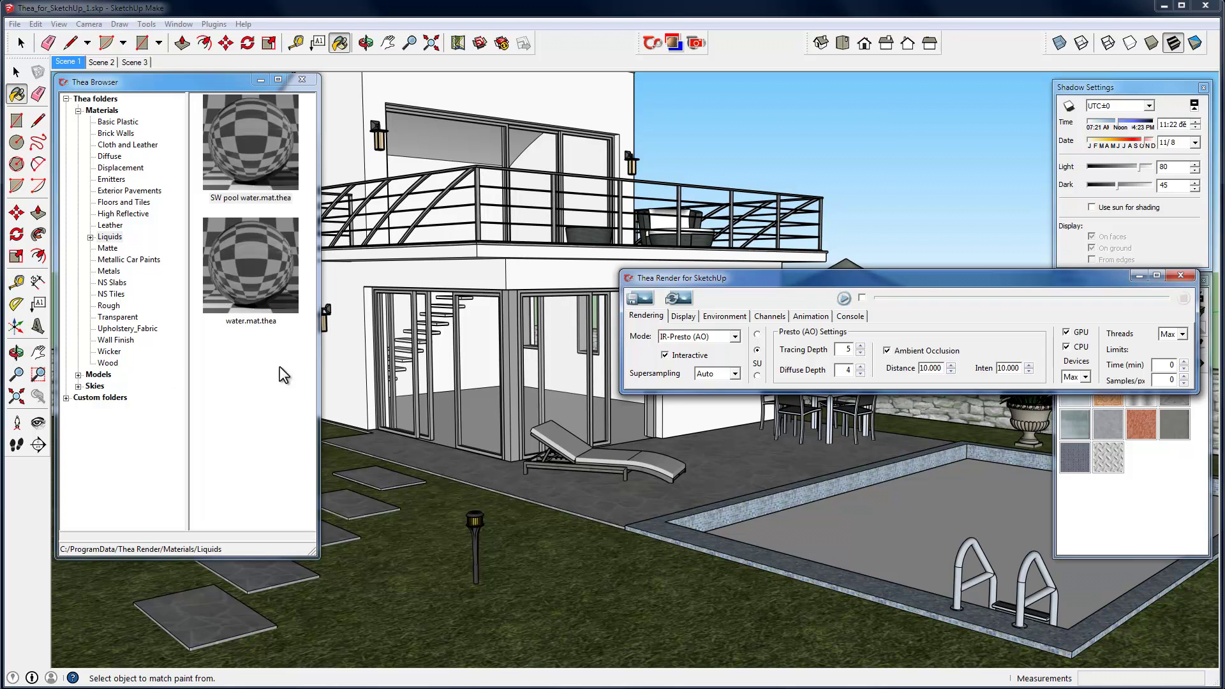
Select the 4x4_03b NS Tiles material in the Thea Browser
{"action": "left_click", "coordinate": [111, 293]}
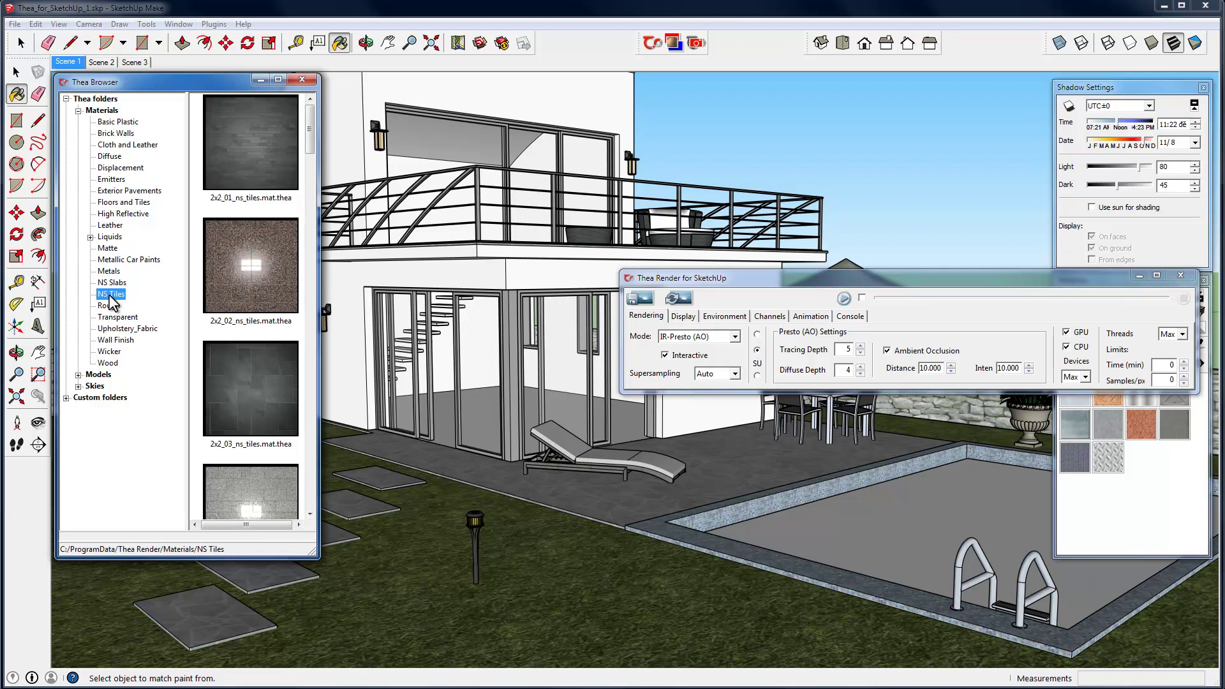
{"action": "left_click_drag", "start_coordinate": [312, 144], "coordinate": [332, 428]}
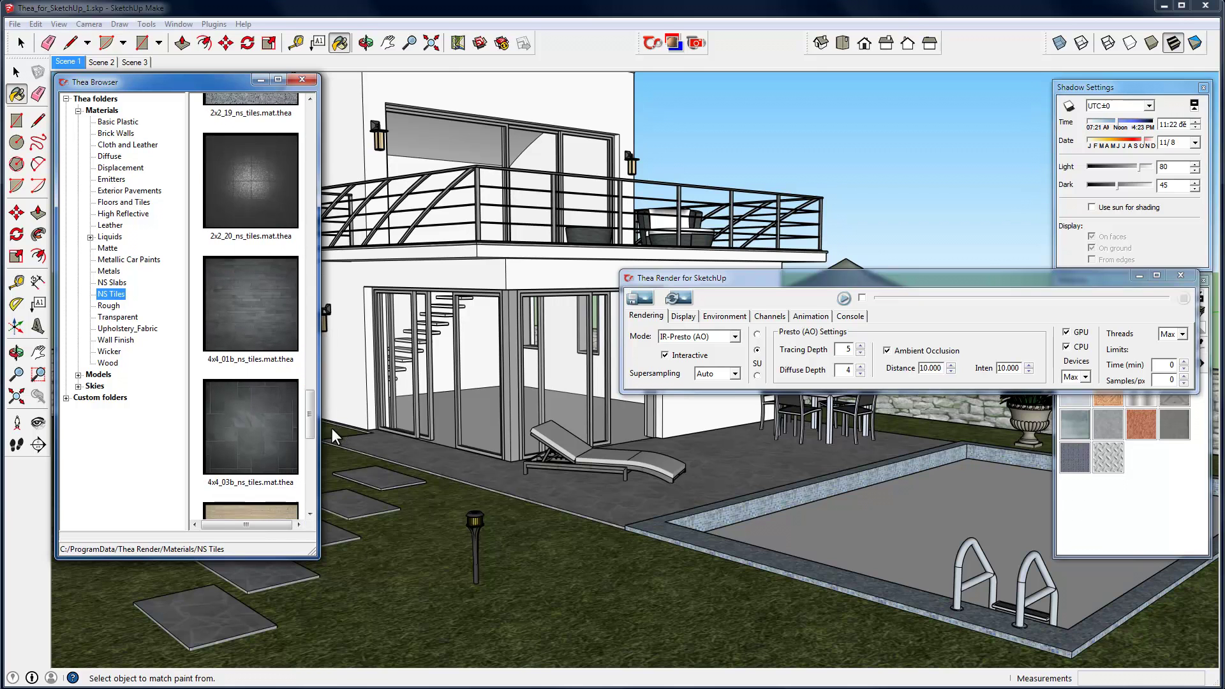
{"action": "left_click", "coordinate": [236, 421]}
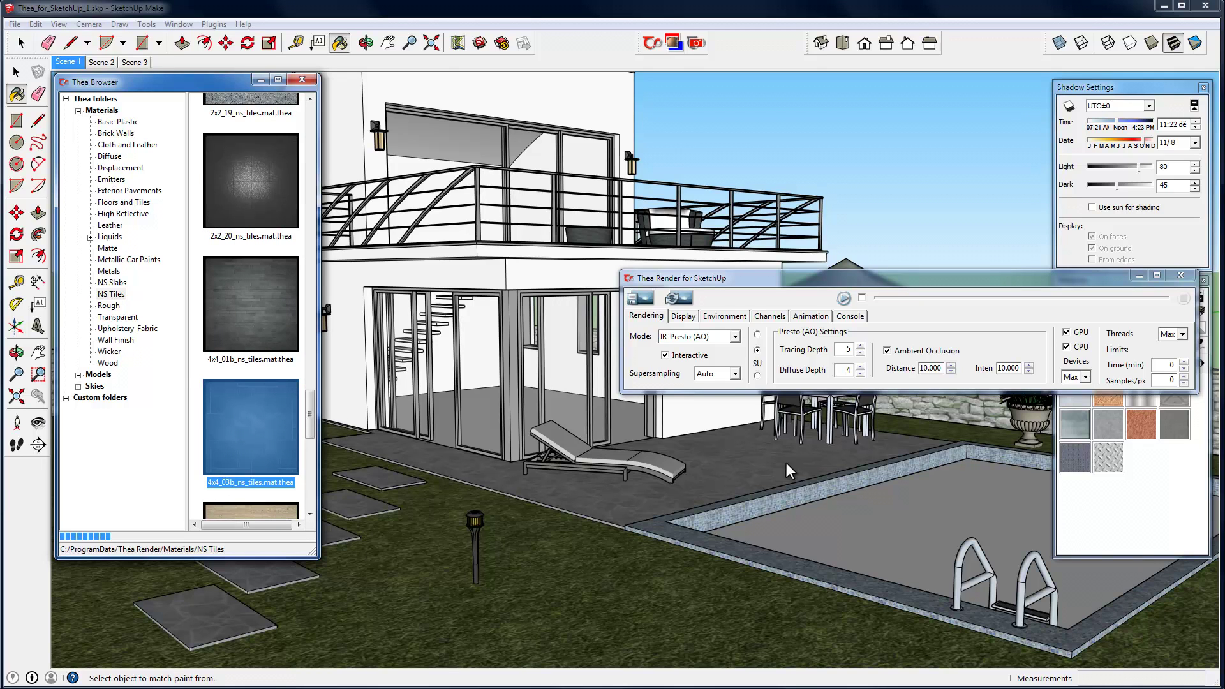
Paint the patio floor and five stepping stones with the tiles, then render interactively
{"action": "left_click", "coordinate": [752, 458]}
{"action": "left_click", "coordinate": [361, 504]}
{"action": "left_click", "coordinate": [377, 477]}
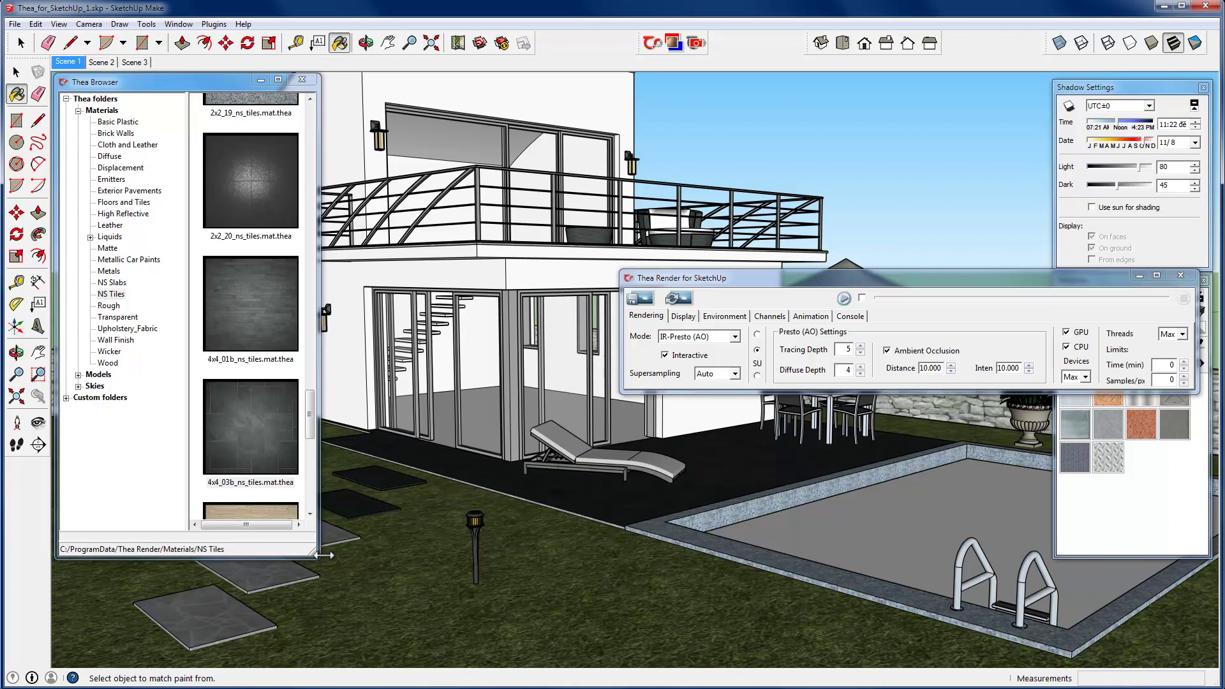
{"action": "left_click", "coordinate": [338, 533]}
{"action": "left_click", "coordinate": [284, 565]}
{"action": "left_click", "coordinate": [246, 603]}
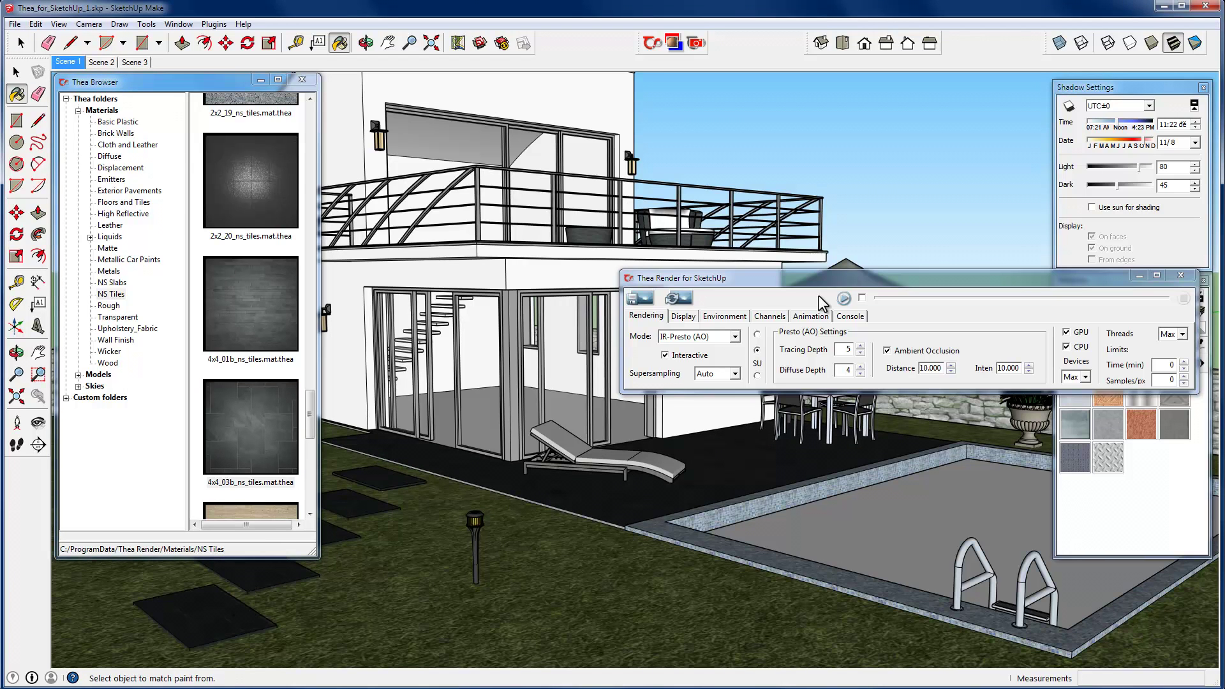
{"action": "left_click", "coordinate": [844, 298]}
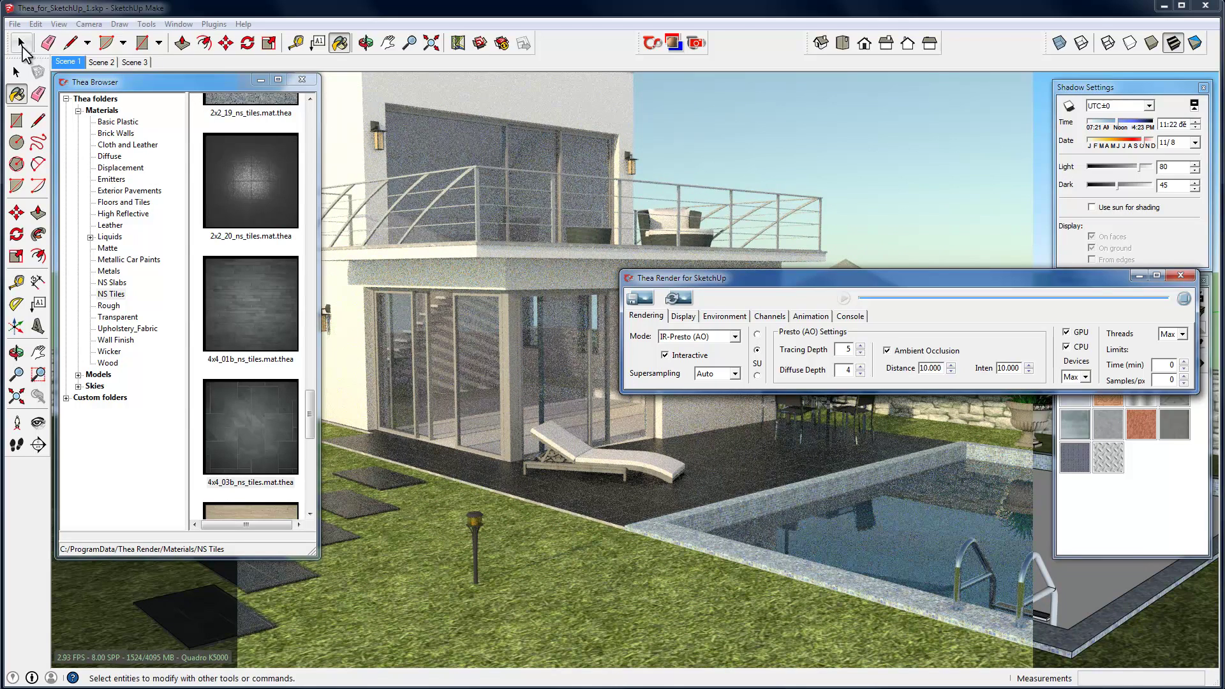
{"action": "left_click", "coordinate": [109, 383]}
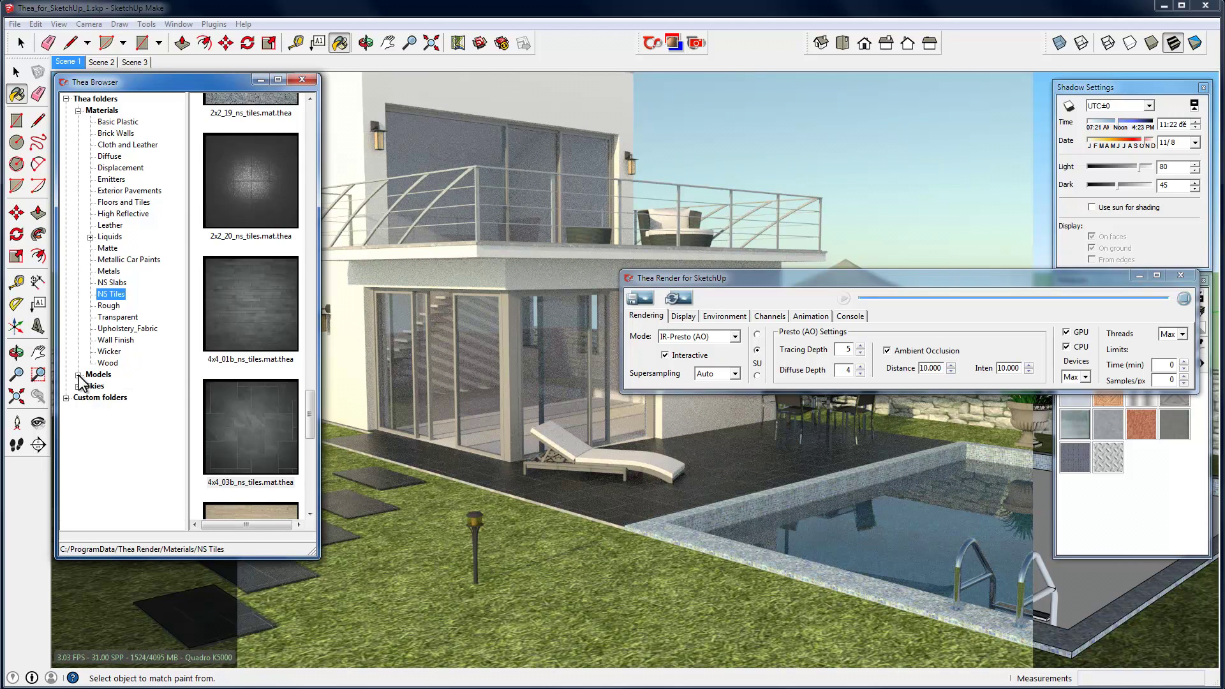
Stop the preview and place Birch_Tree_06_8m from Models > Birch Trees II
{"action": "left_click", "coordinate": [78, 375]}
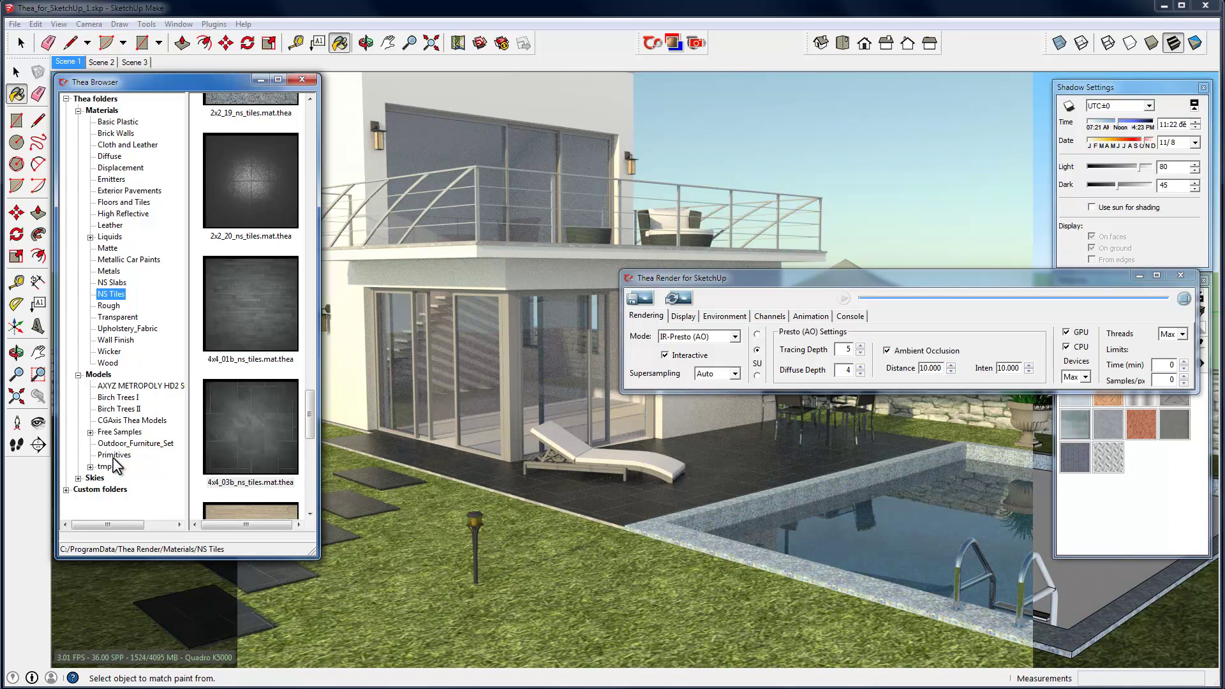
{"action": "left_click", "coordinate": [1184, 299]}
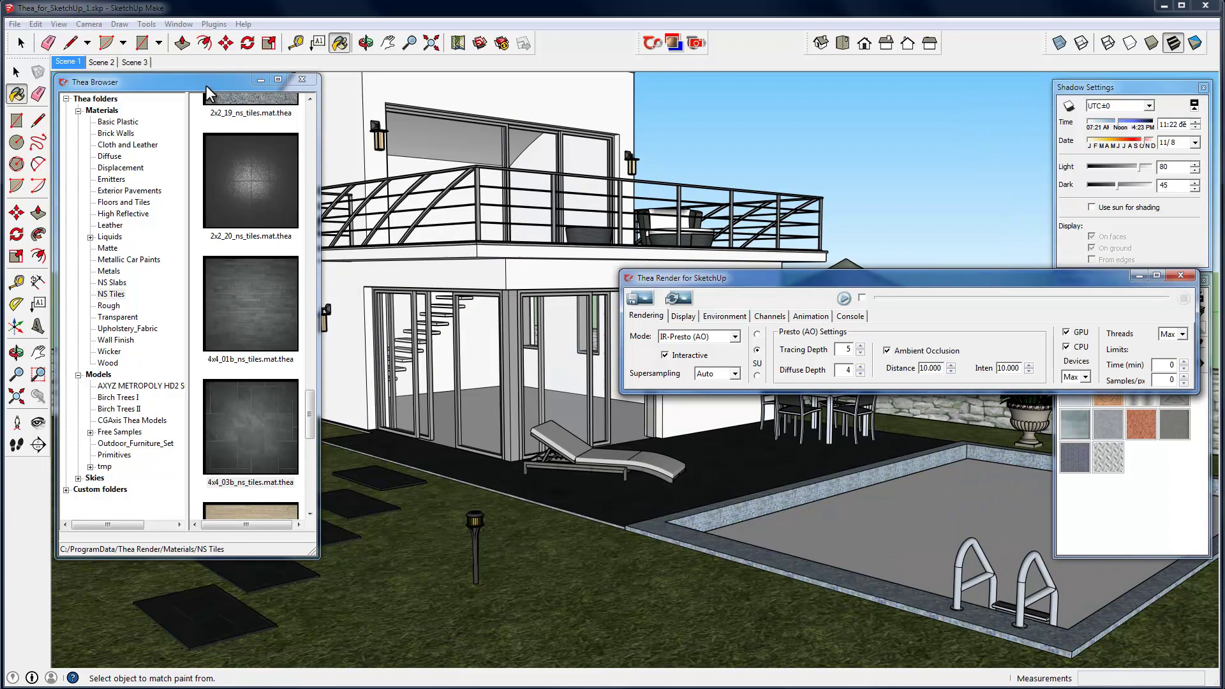
{"action": "left_click_drag", "start_coordinate": [205, 85], "coordinate": [683, 82]}
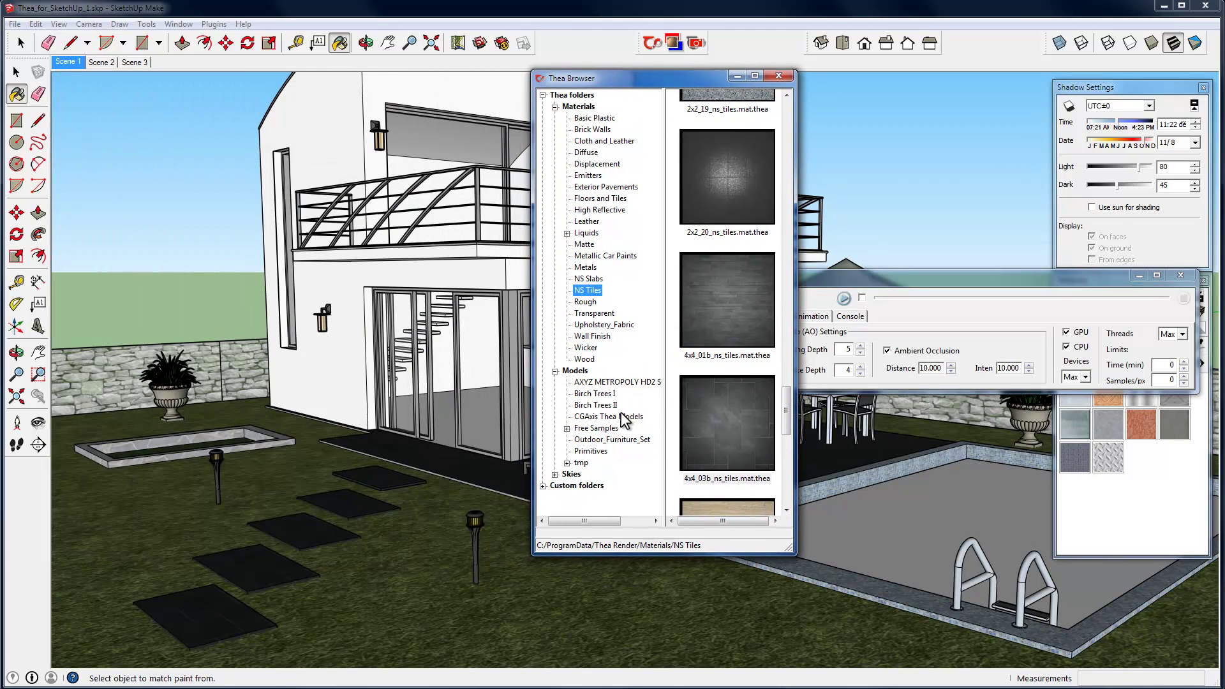
{"action": "left_click", "coordinate": [603, 406]}
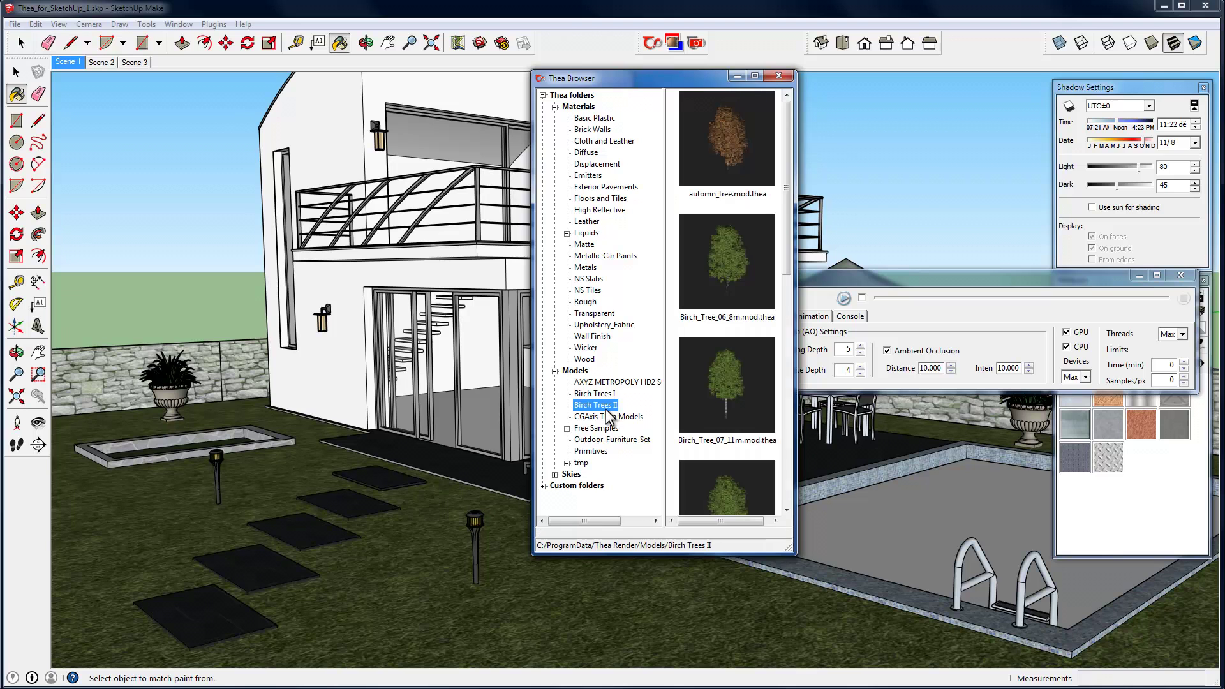
{"action": "left_click", "coordinate": [723, 291]}
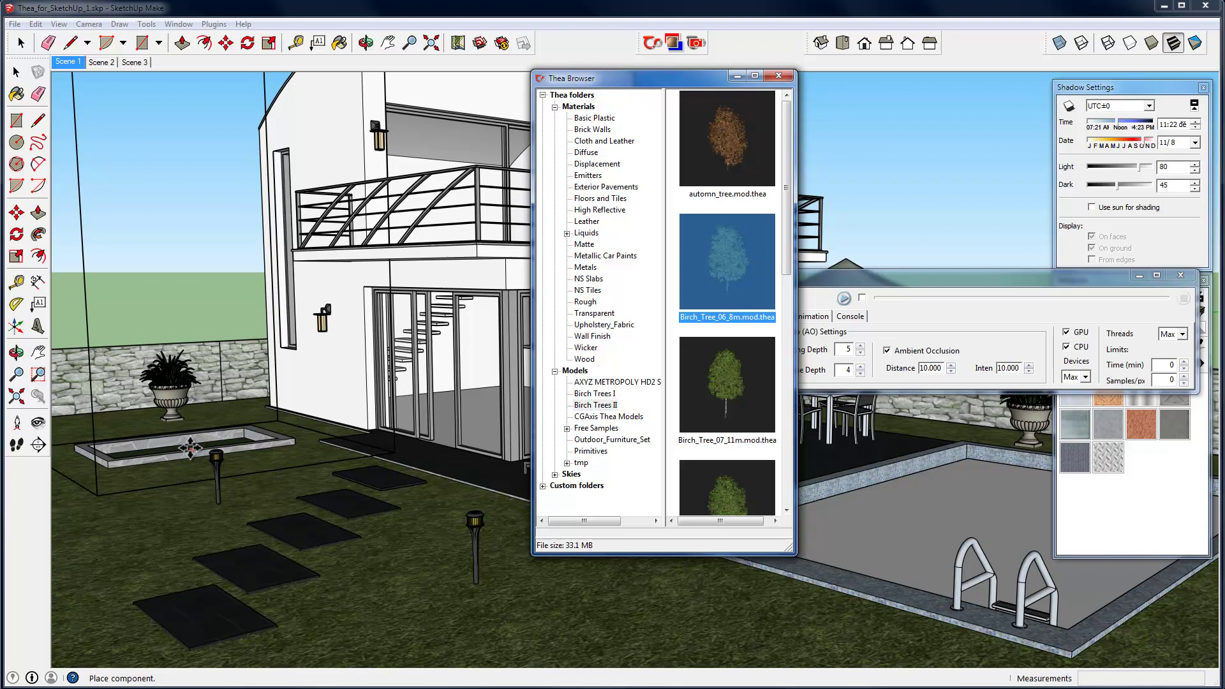
Shift the placed birch tree slightly left beside the planter with Move
{"action": "key", "text": "Escape"}
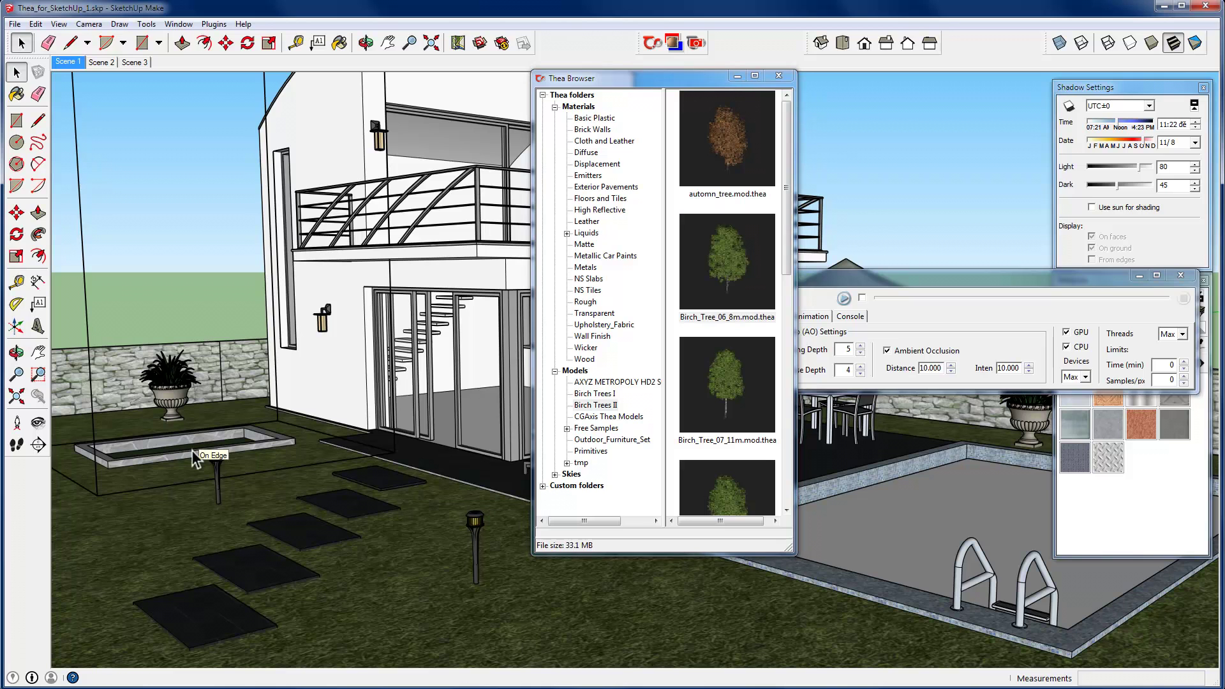
{"action": "left_click", "coordinate": [319, 465]}
{"action": "key", "text": "m"}
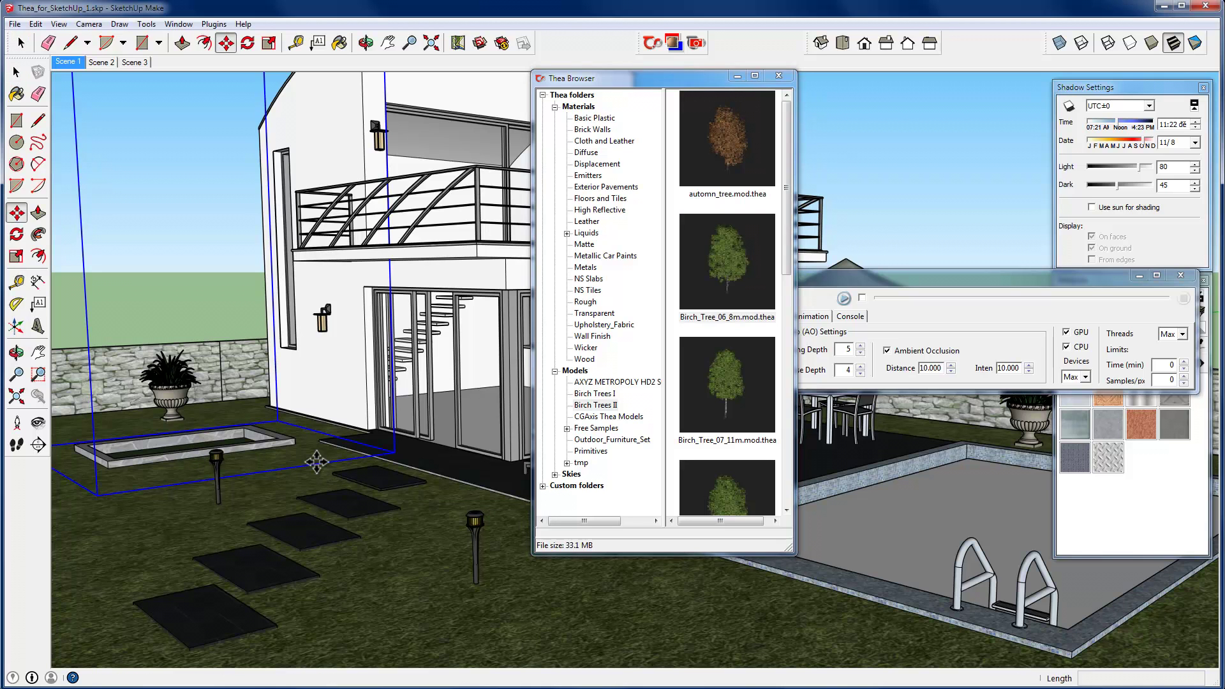
{"action": "left_click", "coordinate": [312, 459]}
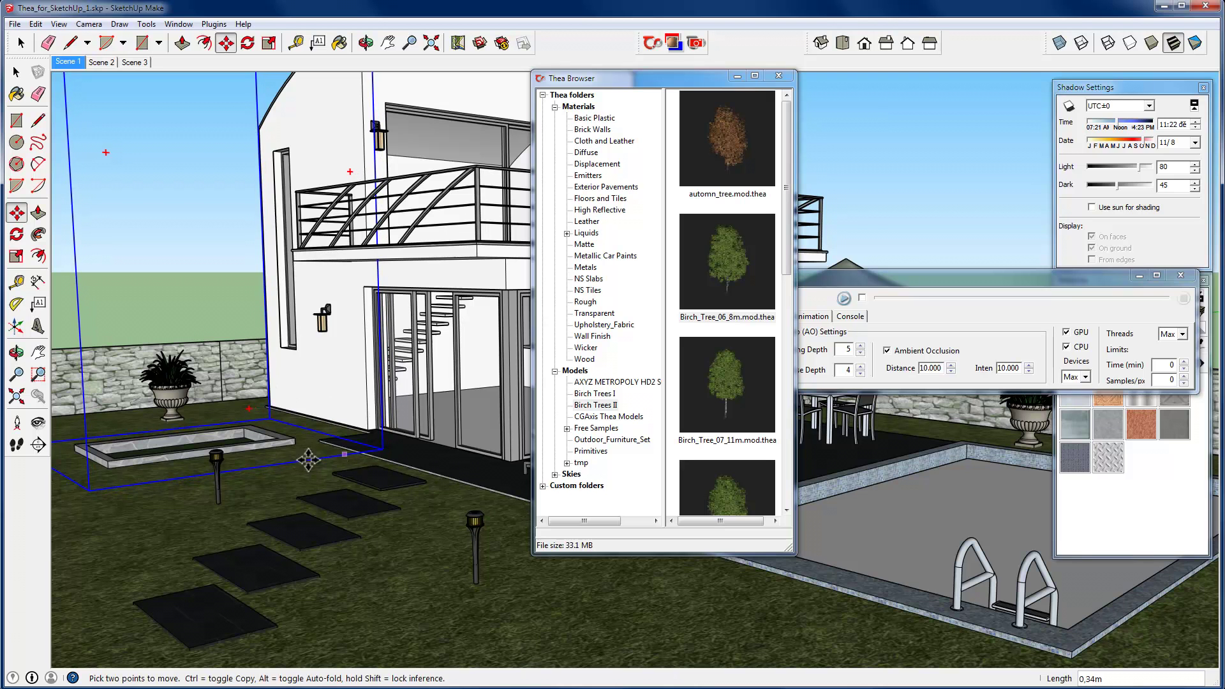
{"action": "left_click", "coordinate": [739, 76]}
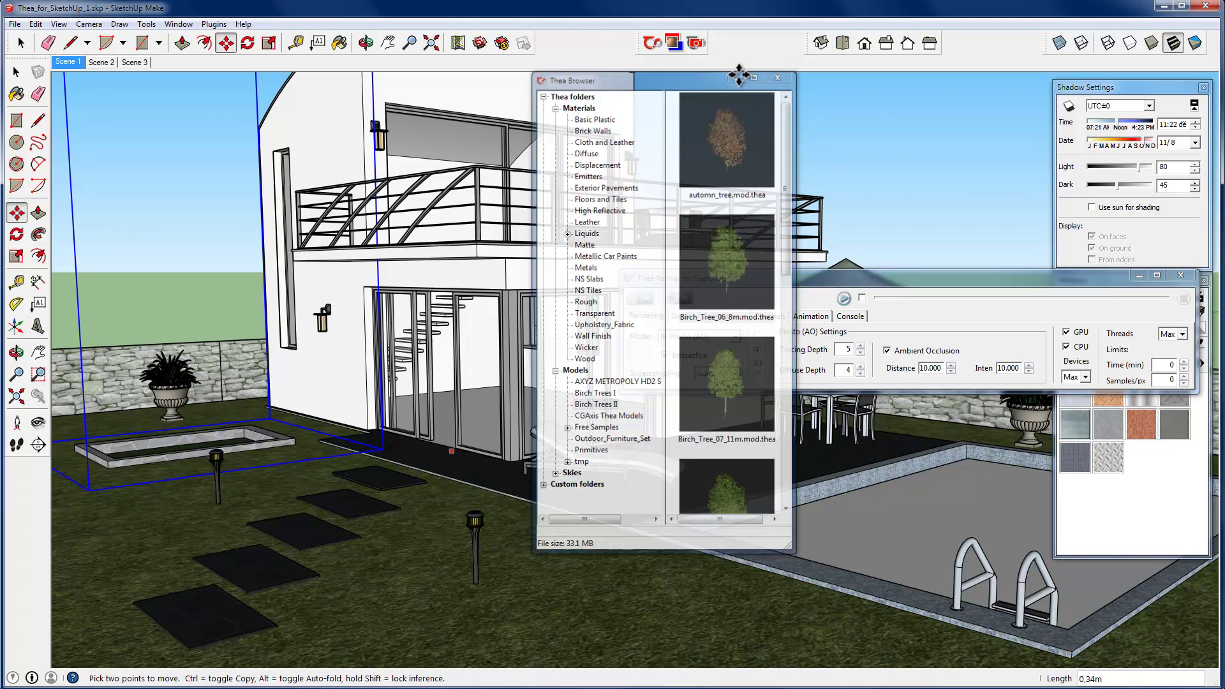
Preview the new tree interactively, then open the AXYZ people models in the browser
{"action": "left_click", "coordinate": [844, 298]}
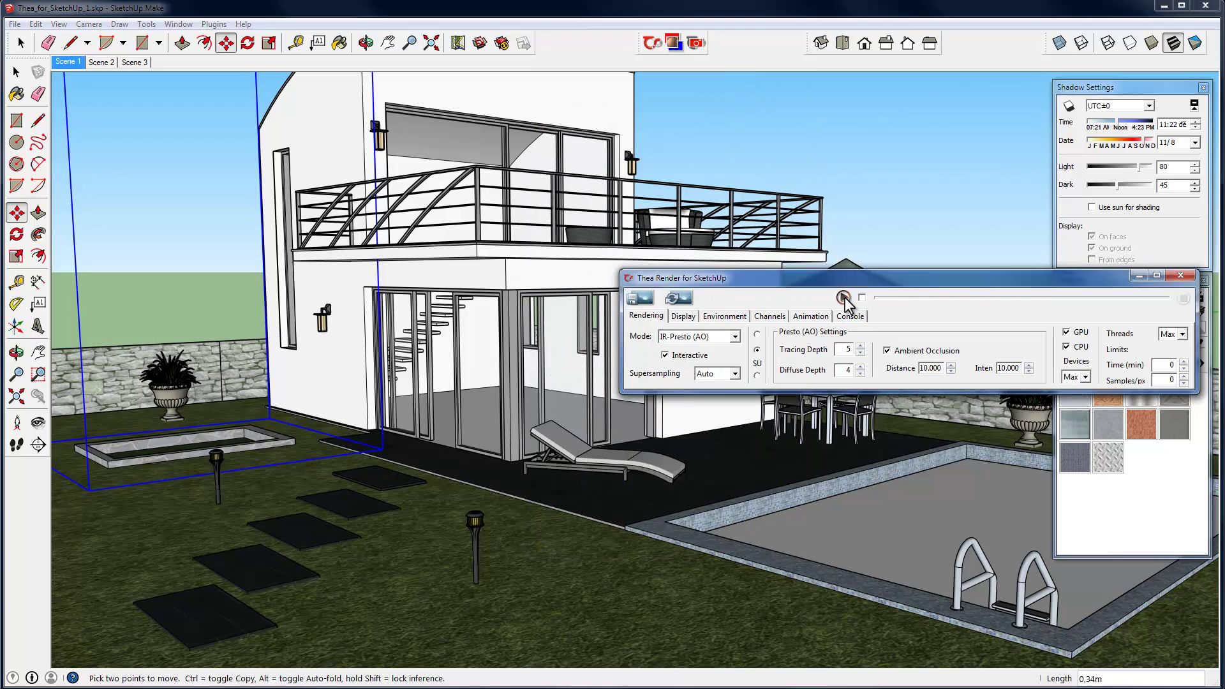
{"action": "left_click_drag", "start_coordinate": [167, 349], "coordinate": [146, 347]}
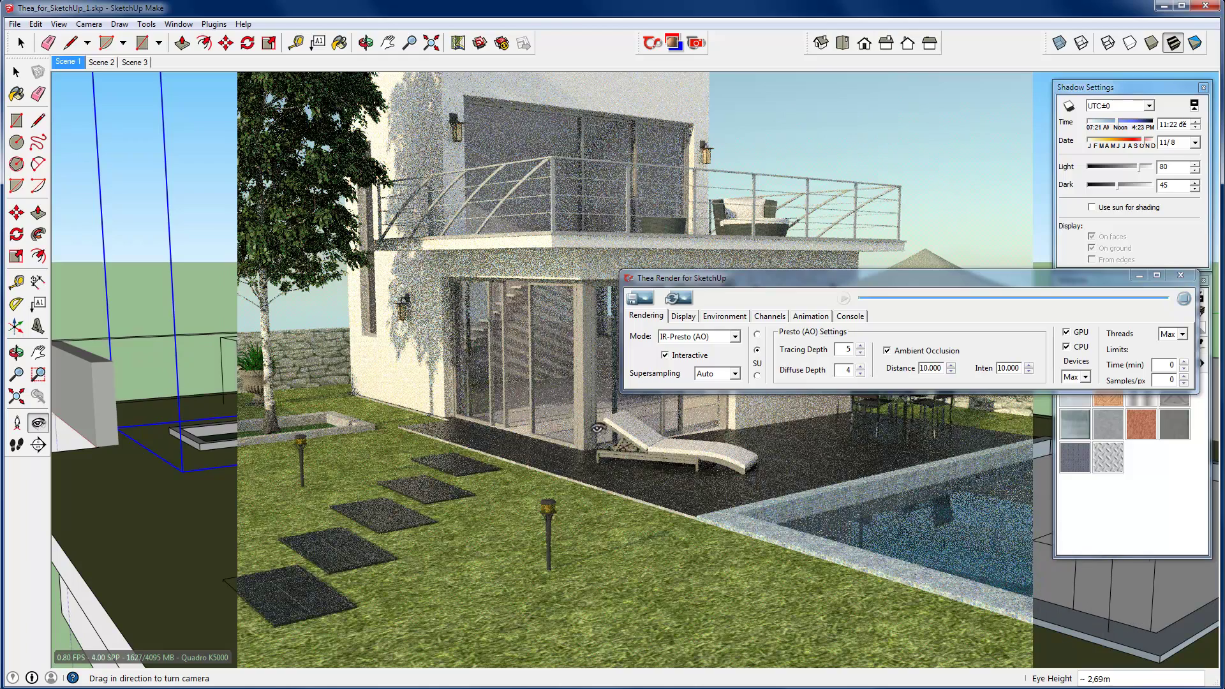
{"action": "left_click", "coordinate": [673, 43]}
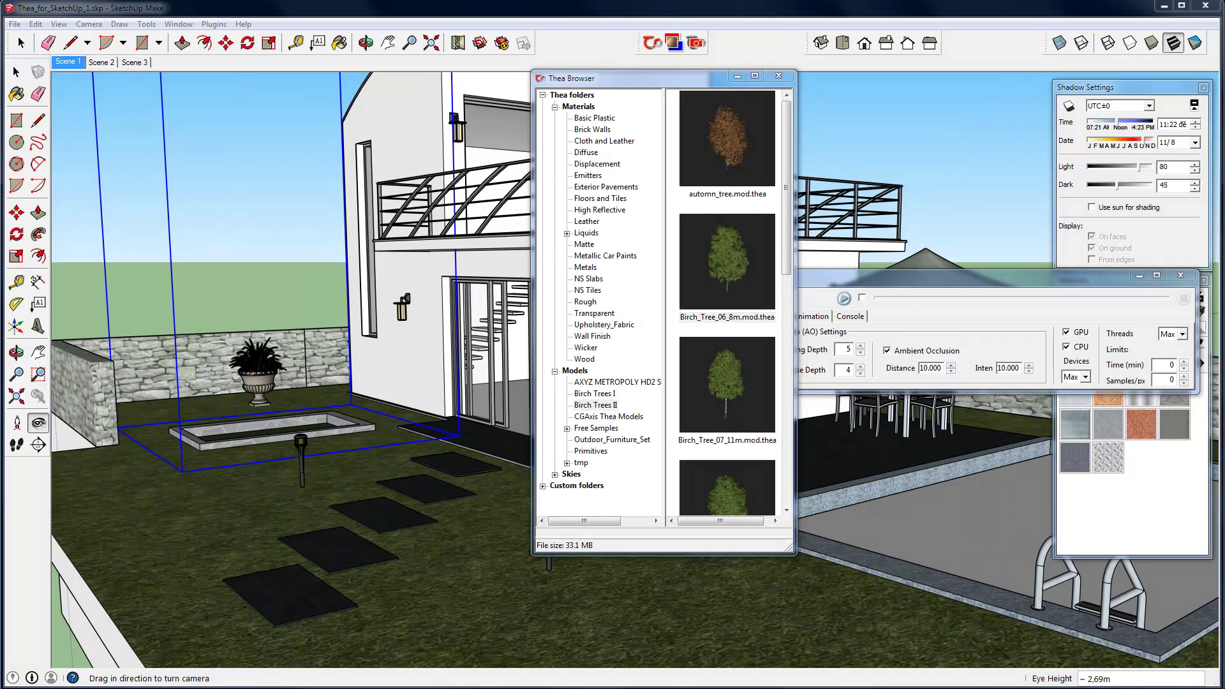
{"action": "left_click", "coordinate": [595, 382]}
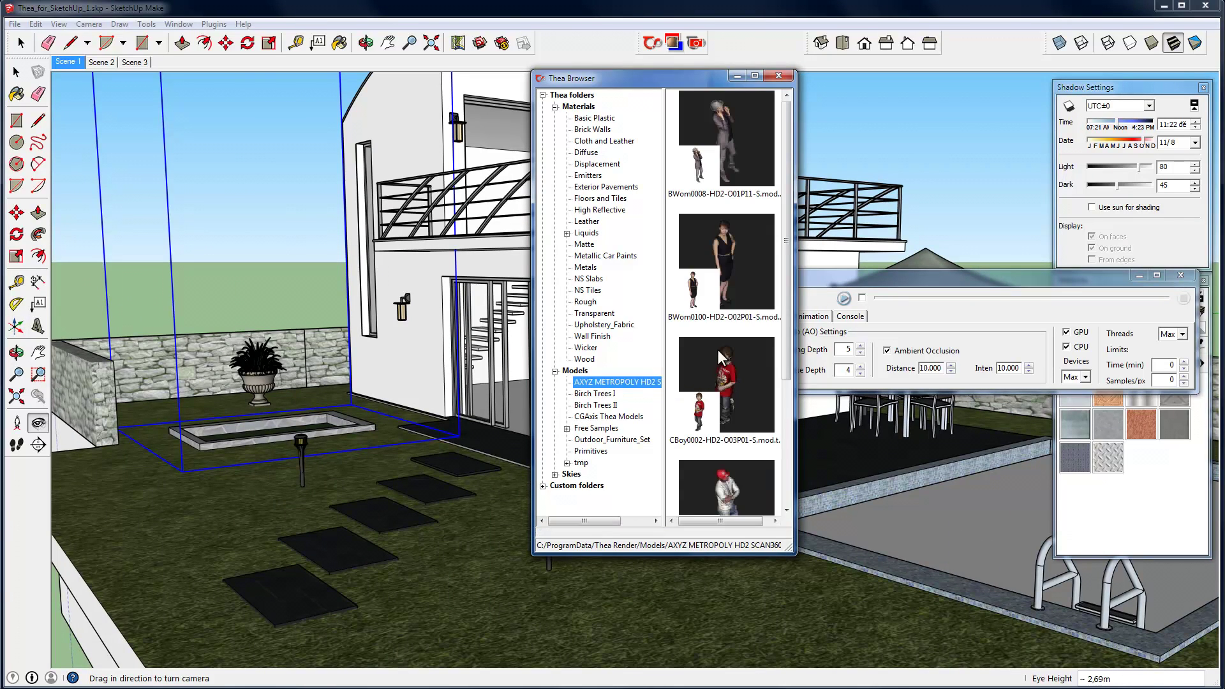
{"action": "left_click_drag", "start_coordinate": [694, 88], "coordinate": [224, 91]}
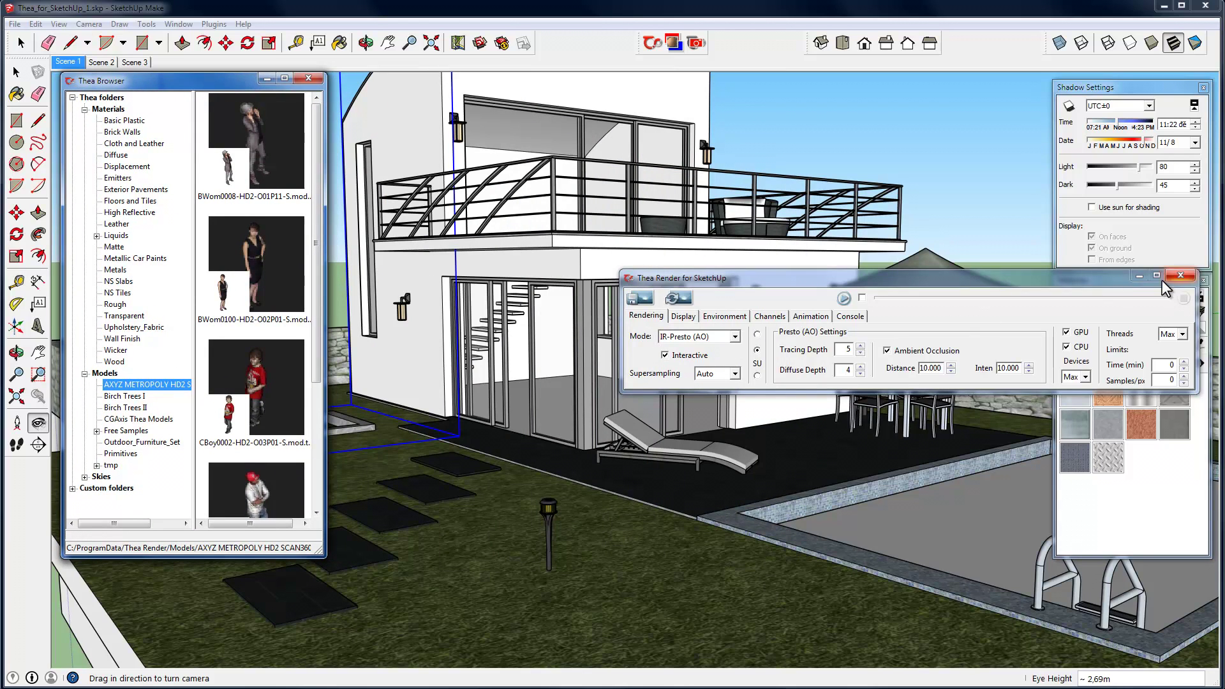
Place the standing AXYZ woman on the terrace near the umbrella and render interactively
{"action": "left_click_drag", "start_coordinate": [1112, 282], "coordinate": [1107, 550]}
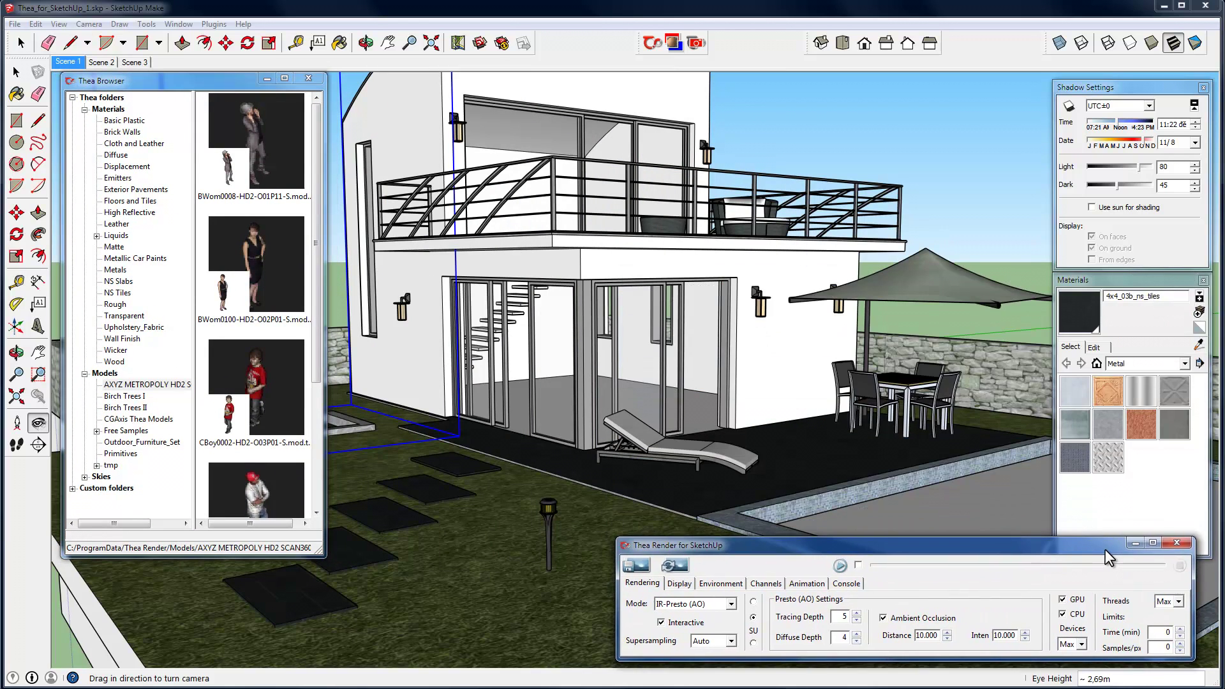
{"action": "left_click", "coordinate": [265, 307]}
{"action": "left_click", "coordinate": [805, 457]}
{"action": "left_click", "coordinate": [839, 566]}
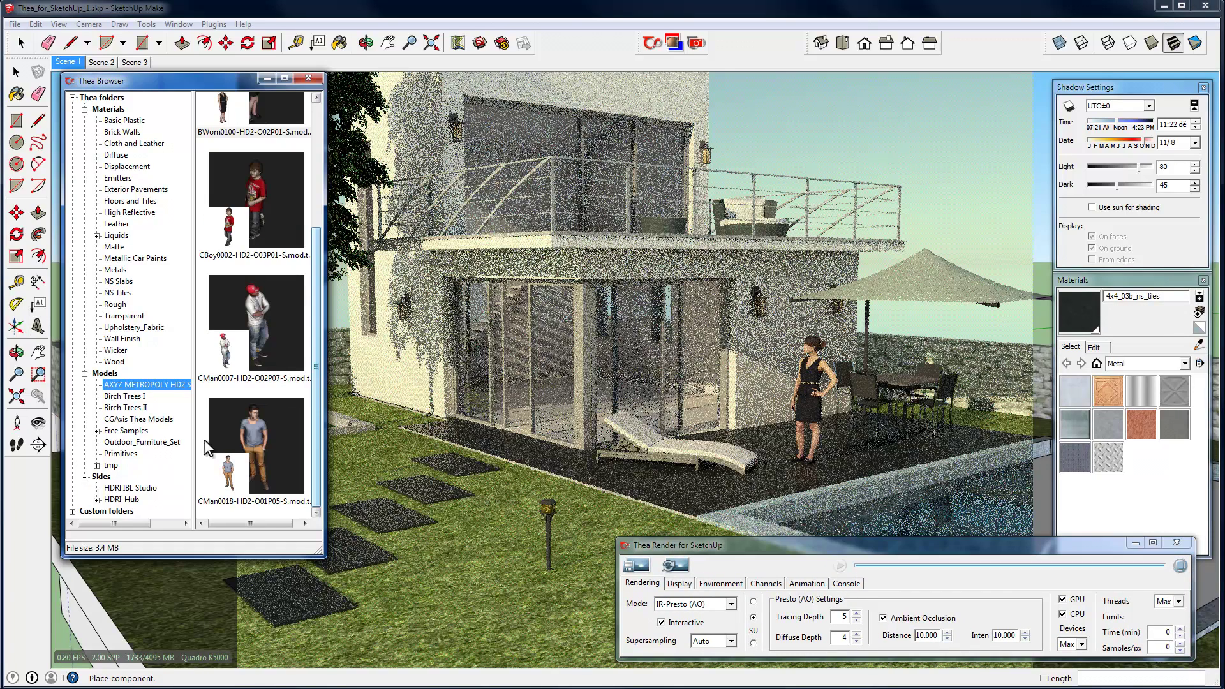
Apply the HDR_040_Field sky from Skies > HDRI-Hub and stop the interactive preview
{"action": "left_click", "coordinate": [127, 489]}
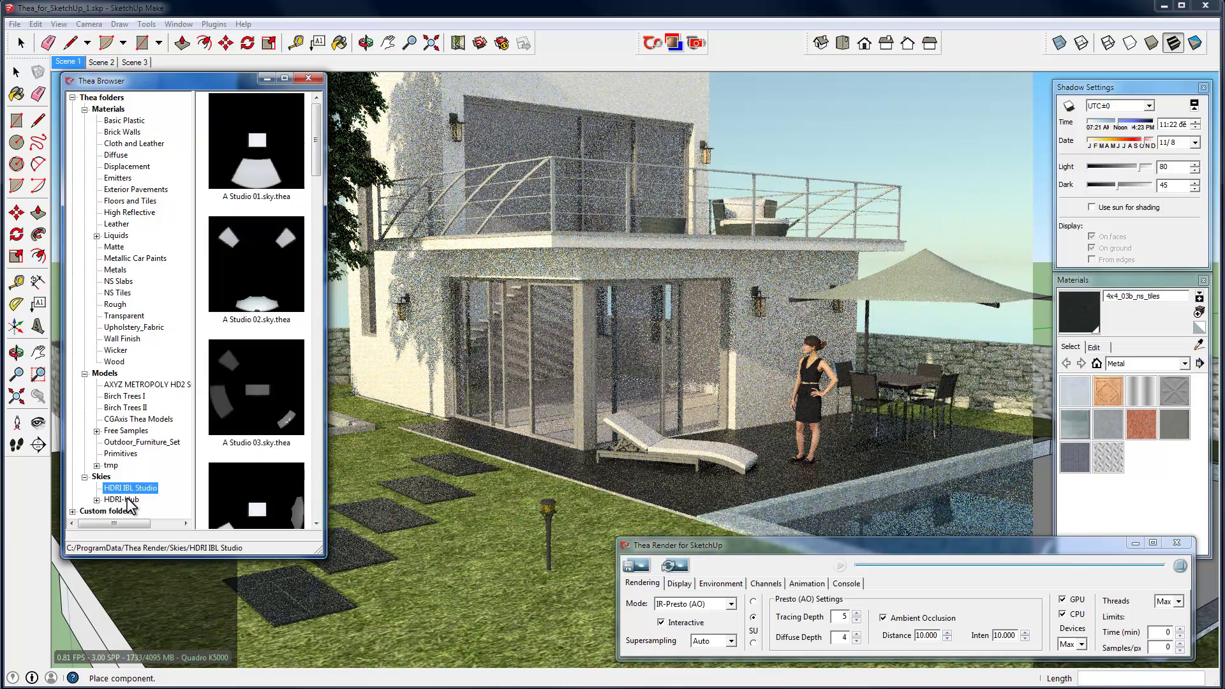
{"action": "left_click", "coordinate": [97, 500]}
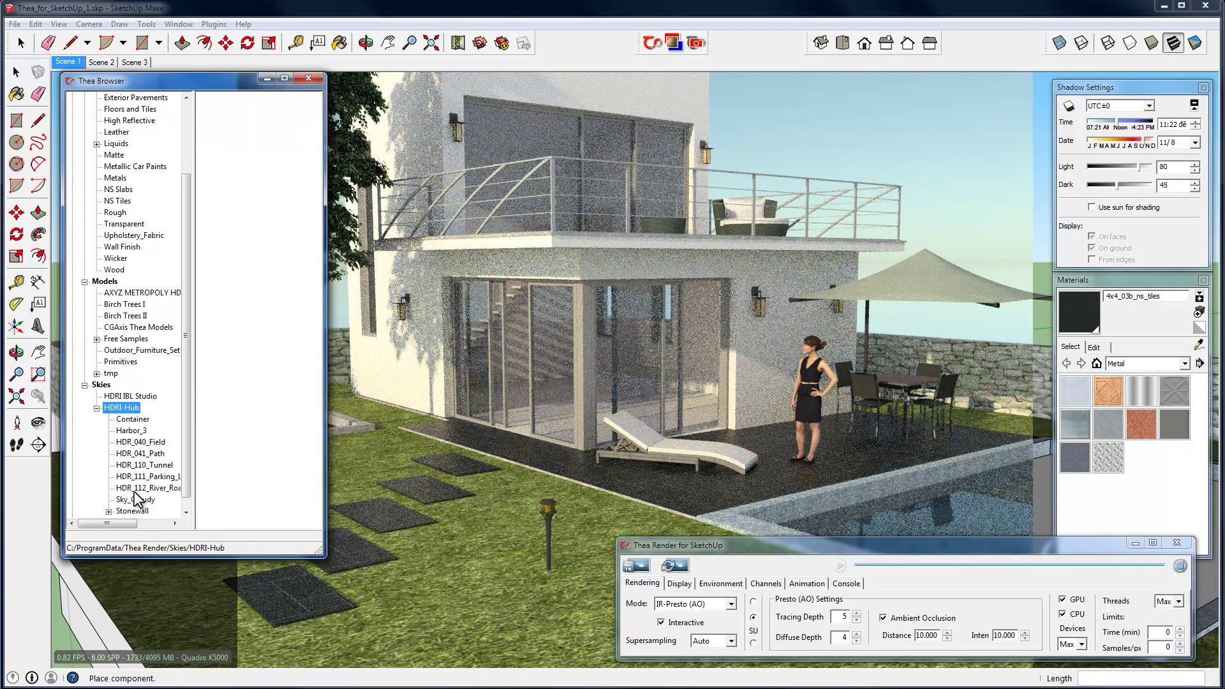
{"action": "left_click", "coordinate": [141, 442]}
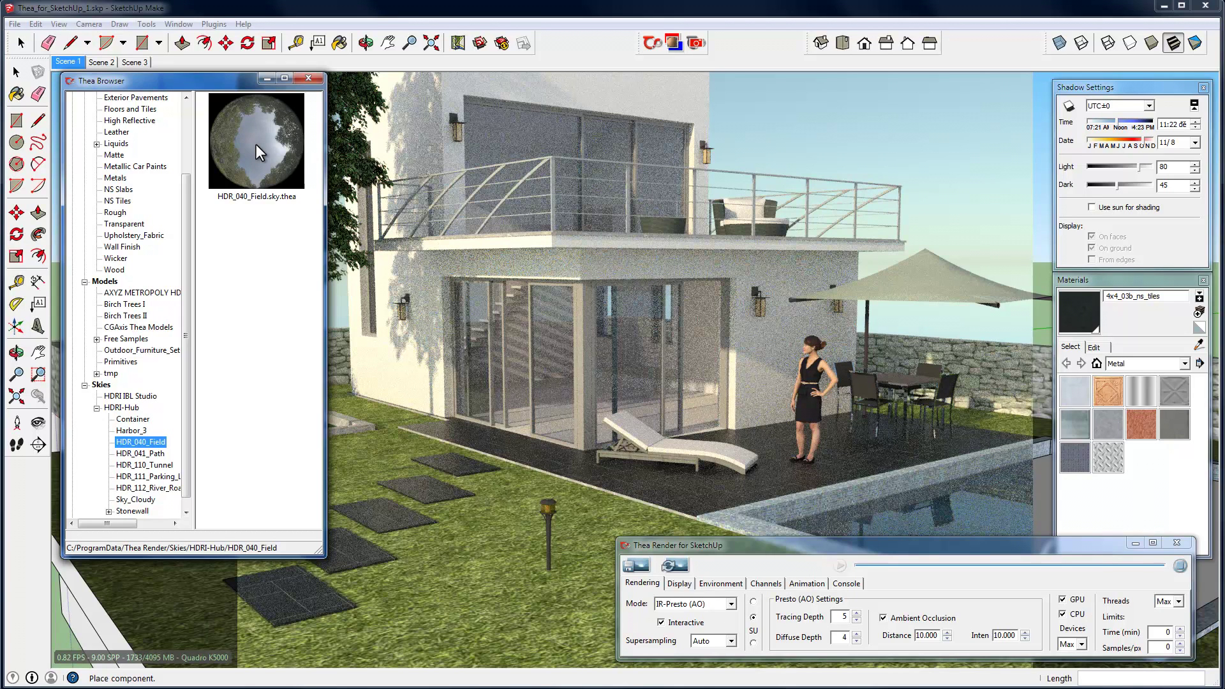
{"action": "double_click", "coordinate": [255, 144]}
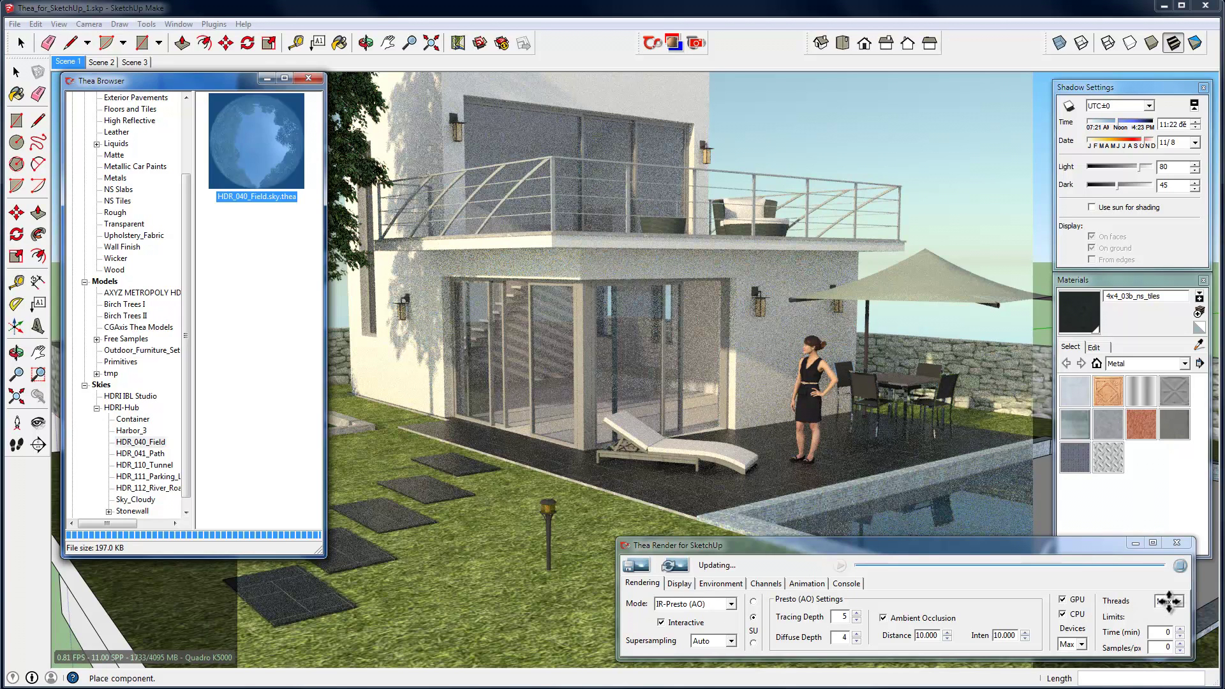
{"action": "left_click", "coordinate": [1179, 564]}
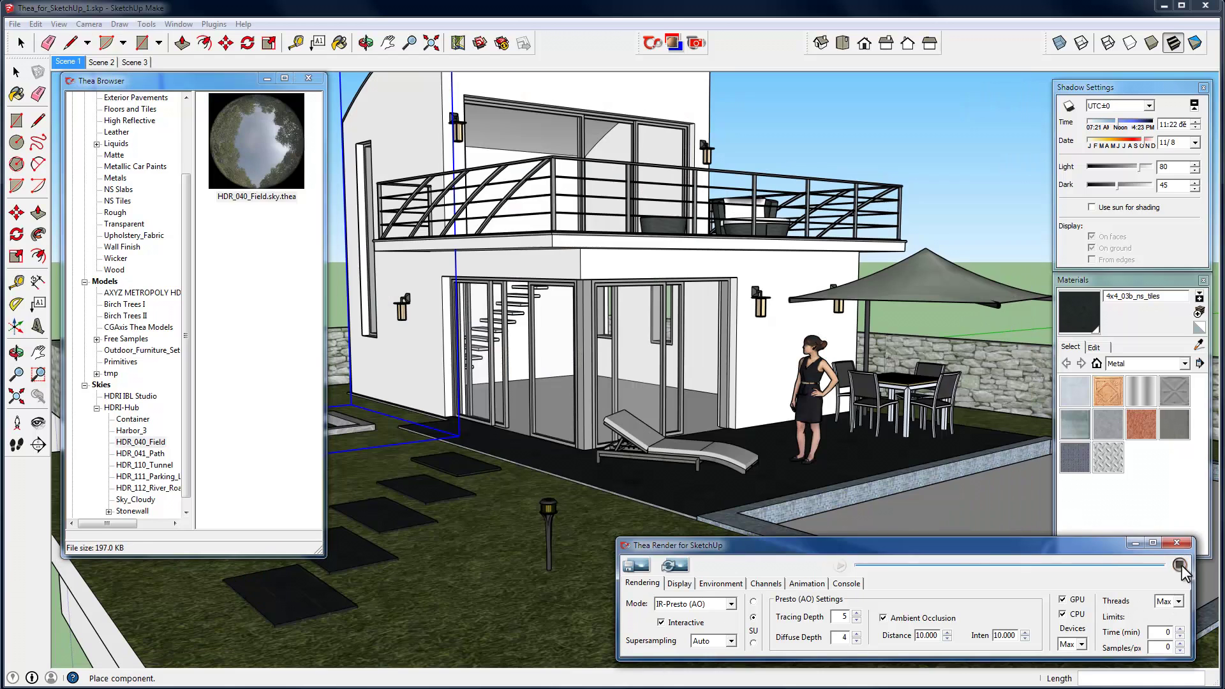
Preview the HDR_040_Field lighting with Use Sun toggled, from the Scene 1 view
{"action": "left_click", "coordinate": [720, 584]}
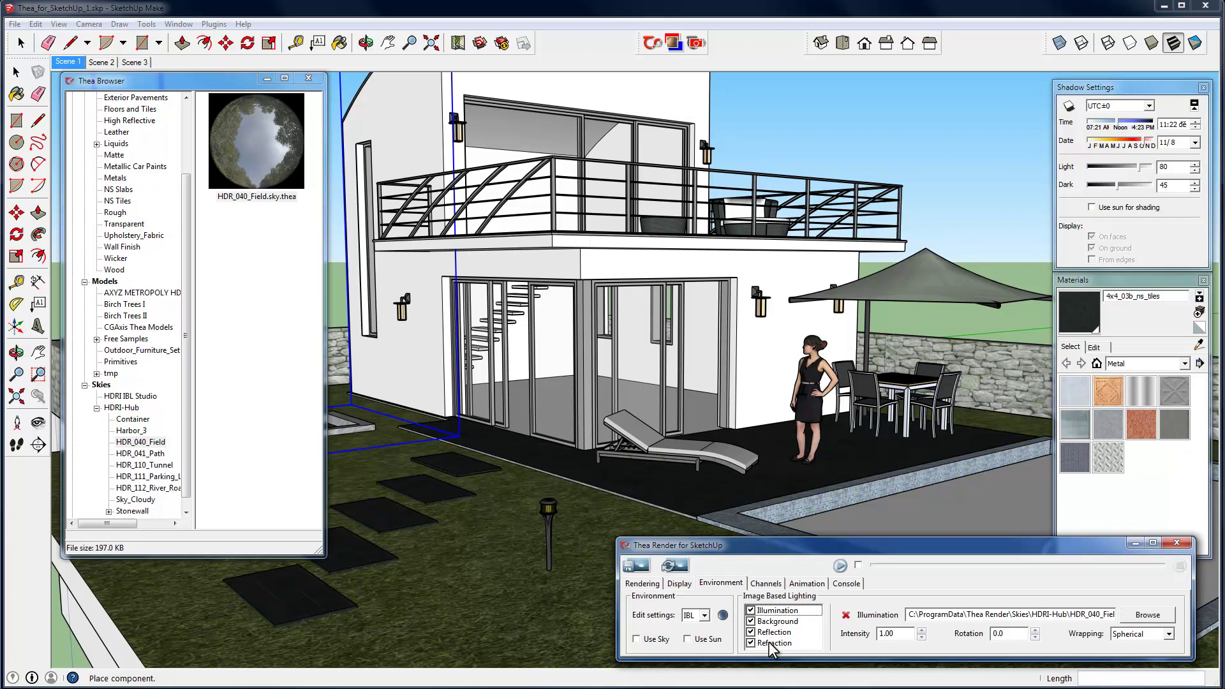
{"action": "left_click", "coordinate": [840, 566]}
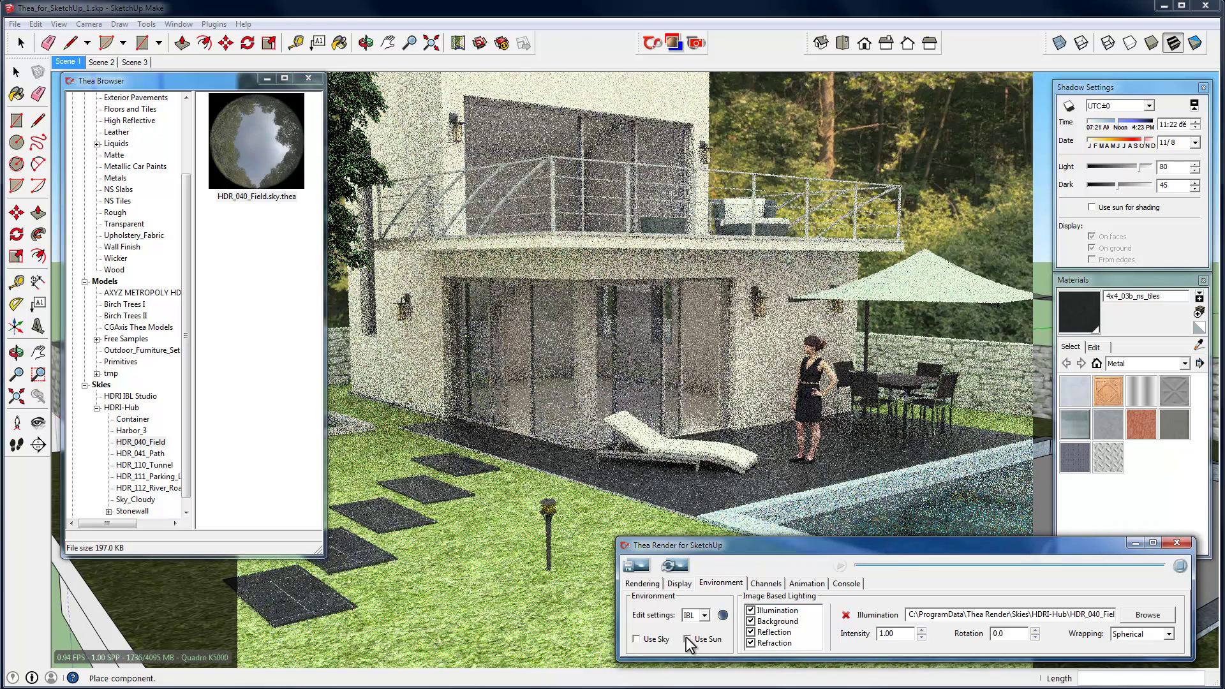
{"action": "left_click", "coordinate": [688, 639]}
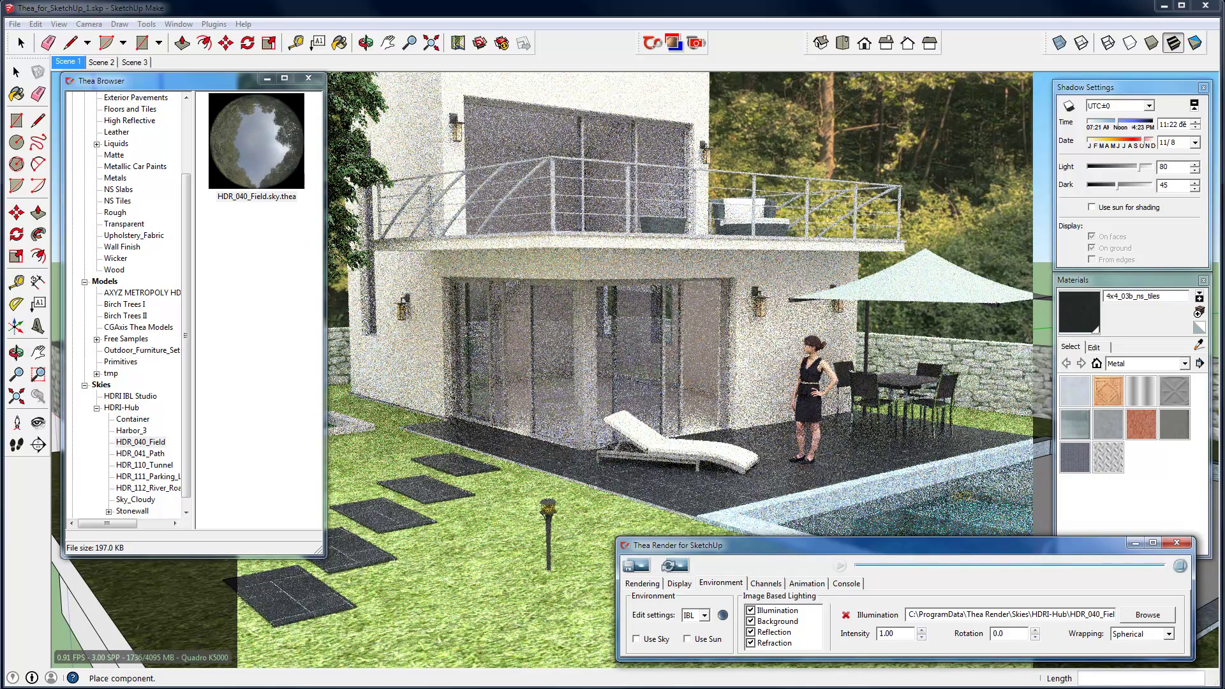
{"action": "left_click", "coordinate": [67, 64]}
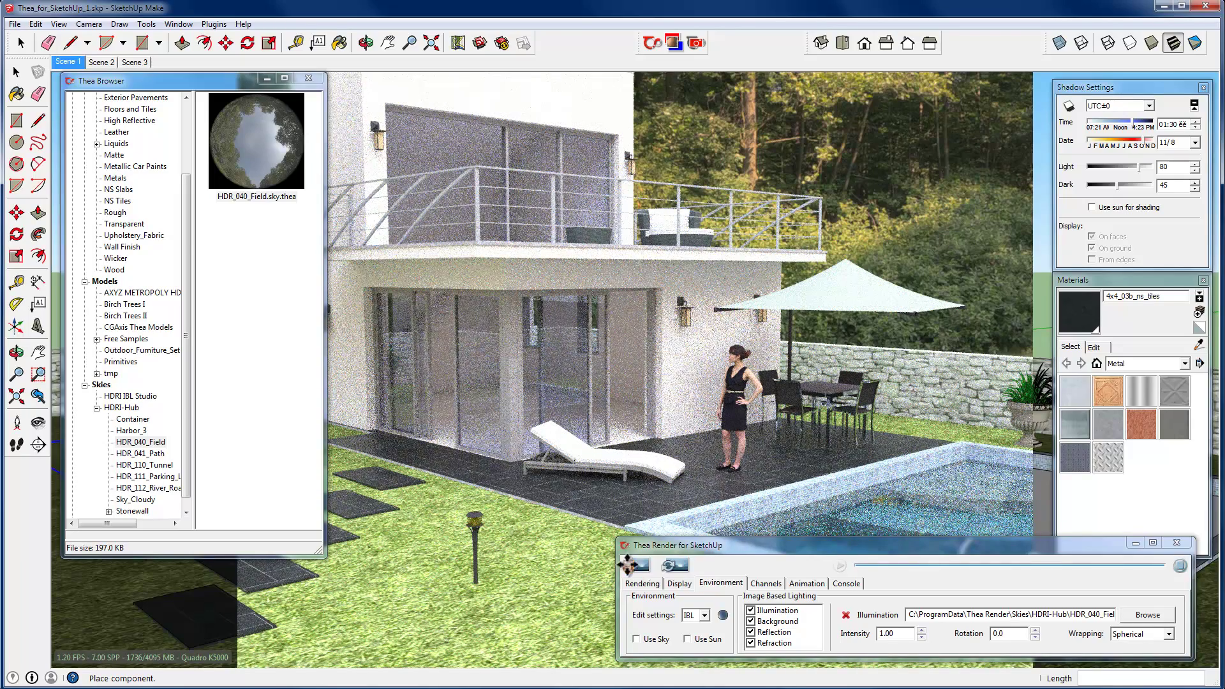
Close the Thea Browser and stop the interactive preview render
{"action": "left_click_drag", "start_coordinate": [308, 77], "coordinate": [310, 79]}
{"action": "left_click", "coordinate": [308, 79]}
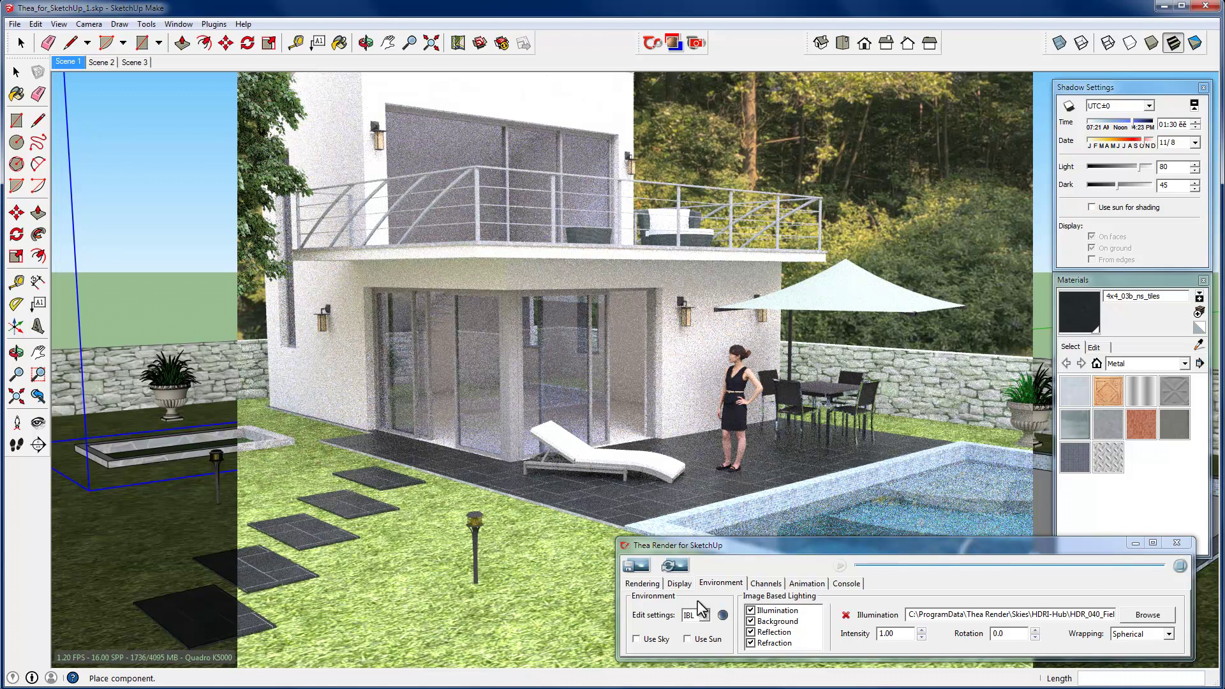
{"action": "left_click", "coordinate": [1188, 574]}
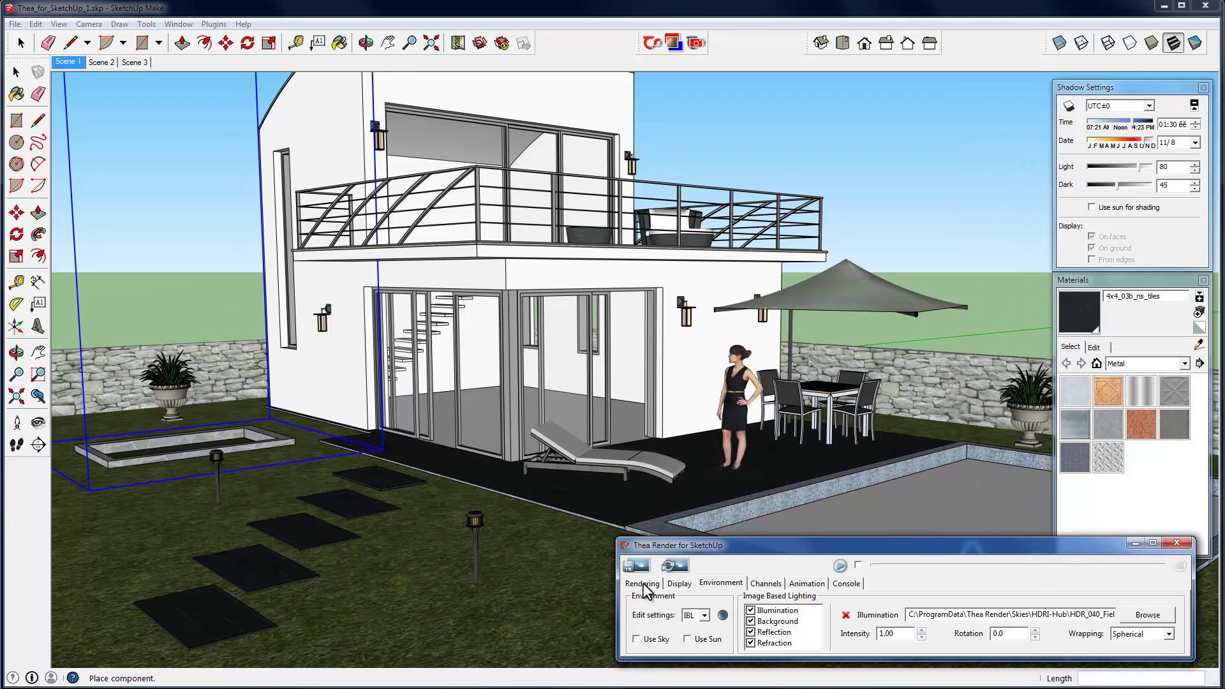
Turn off Interactive on the Rendering tab and launch the production render
{"action": "left_click", "coordinate": [643, 583]}
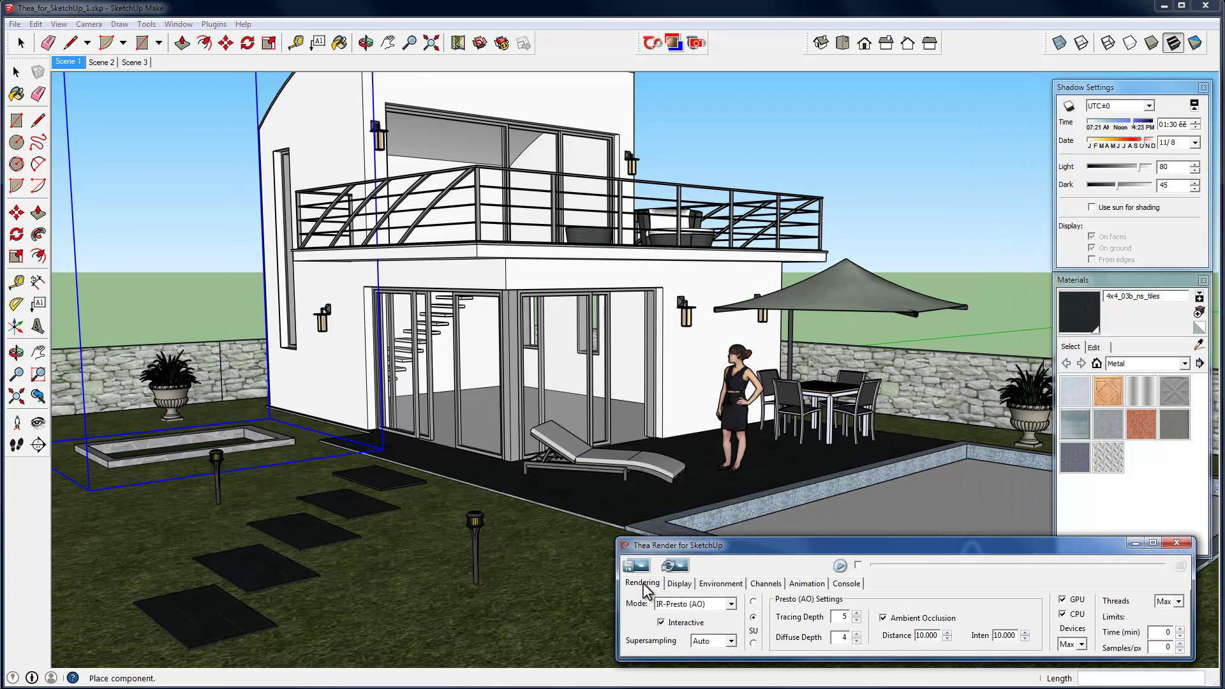
{"action": "left_click", "coordinate": [661, 624]}
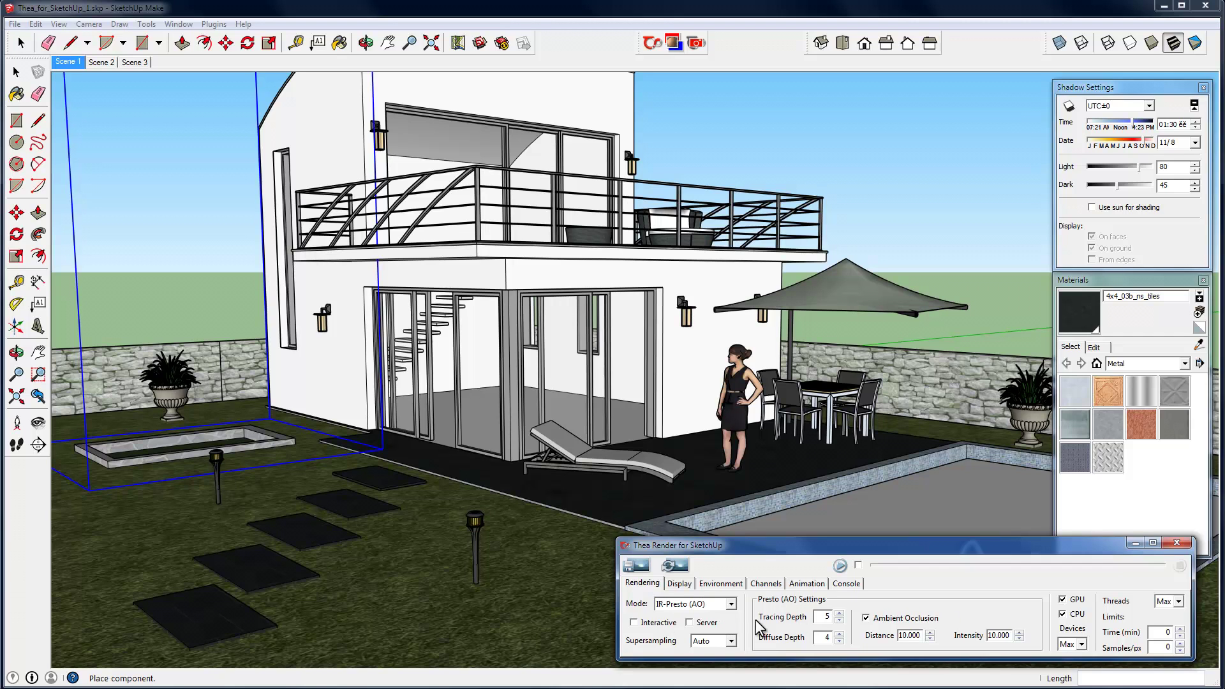
{"action": "left_click", "coordinate": [841, 565]}
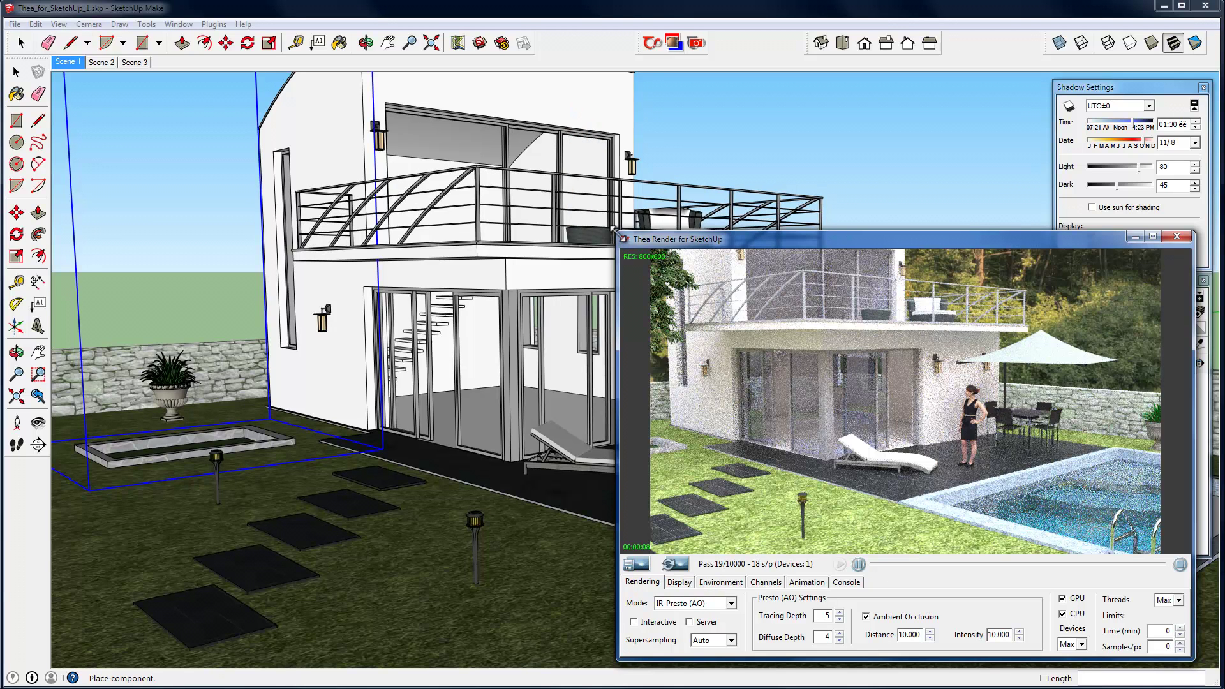
Enlarge the Thea Render window to fill the screen with the 800x600 house render
{"action": "left_click_drag", "start_coordinate": [618, 234], "coordinate": [58, 49]}
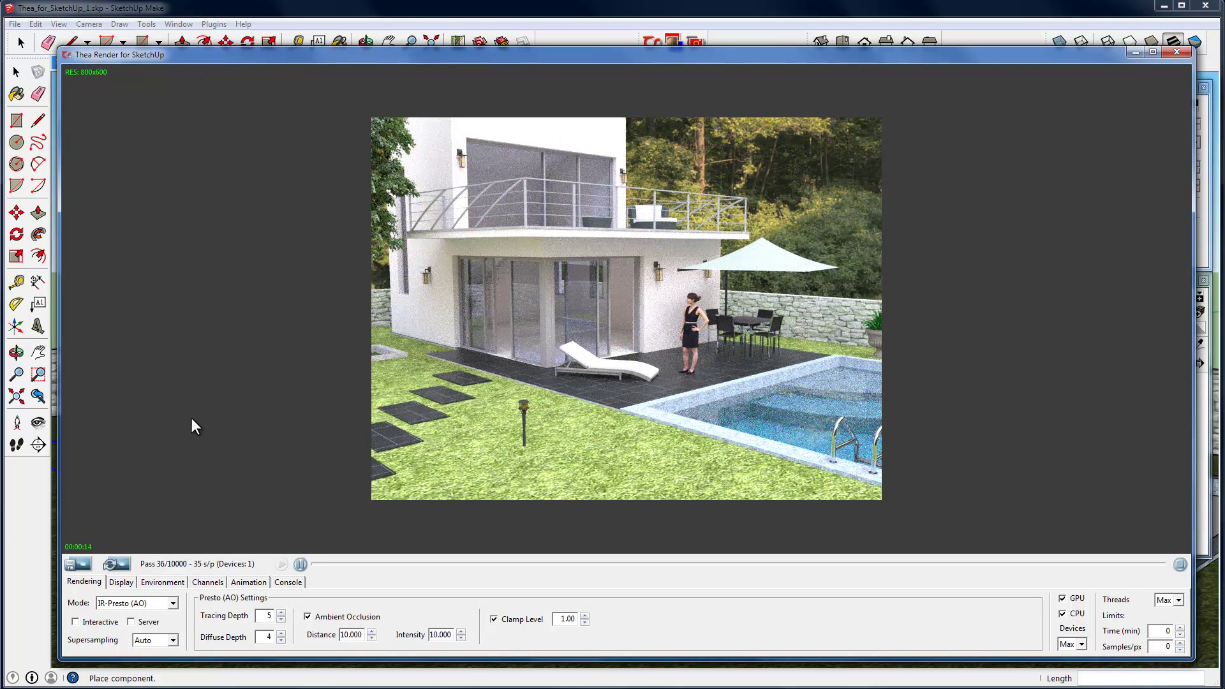